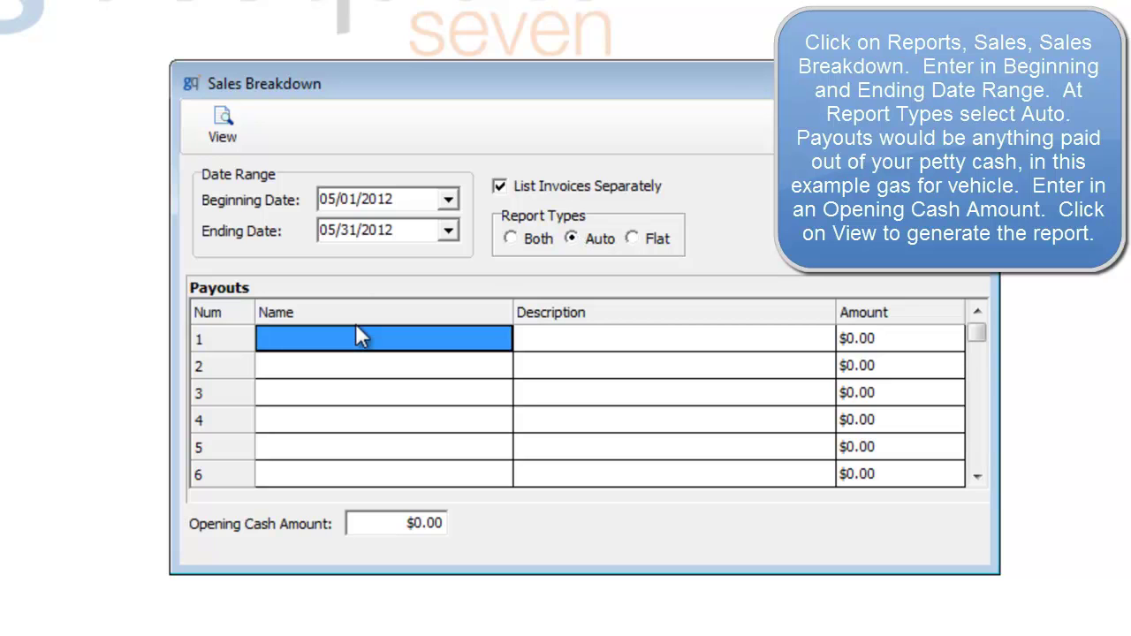
Fill in the first payout row with the installer's name, the description "Gas for Truck" and an amount of $20.00
{"action": "type", "text": "J"}
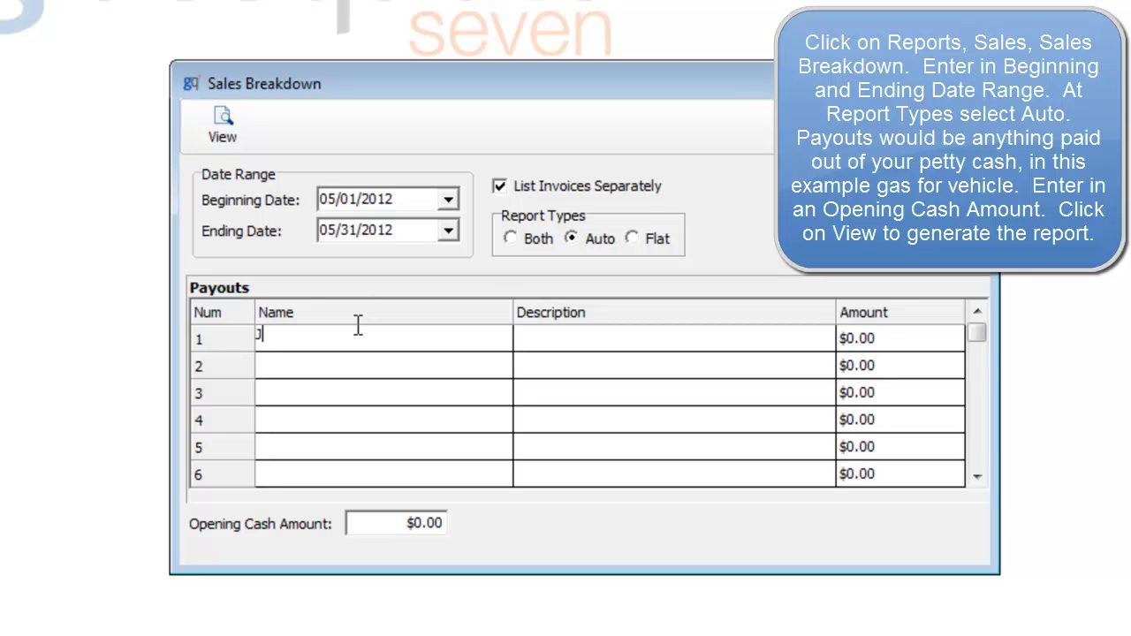
{"action": "type", "text": "oe Installer"}
{"action": "key", "text": "Tab"}
{"action": "type", "text": "Gas"}
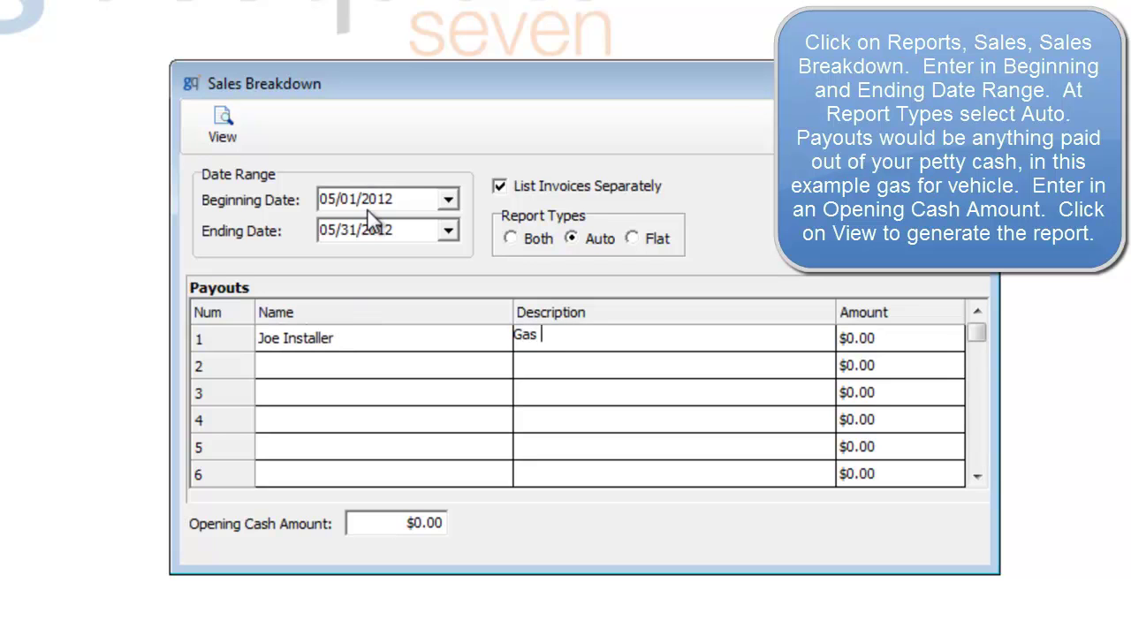
{"action": "type", "text": " for Truck"}
{"action": "key", "text": "Tab"}
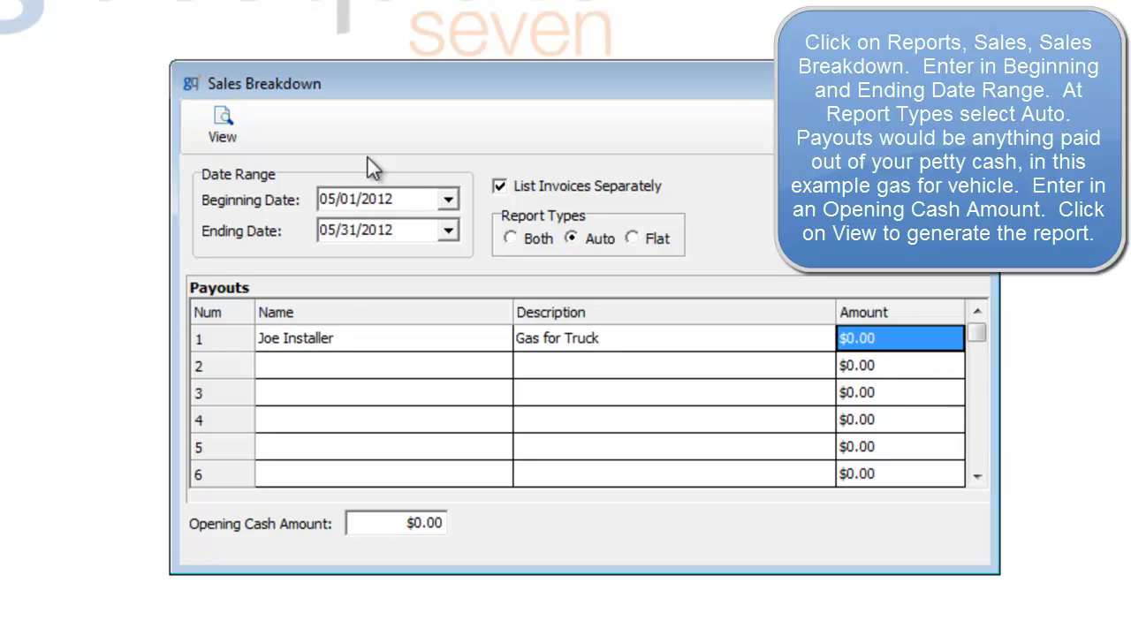
{"action": "type", "text": "20"}
{"action": "key", "text": "Tab"}
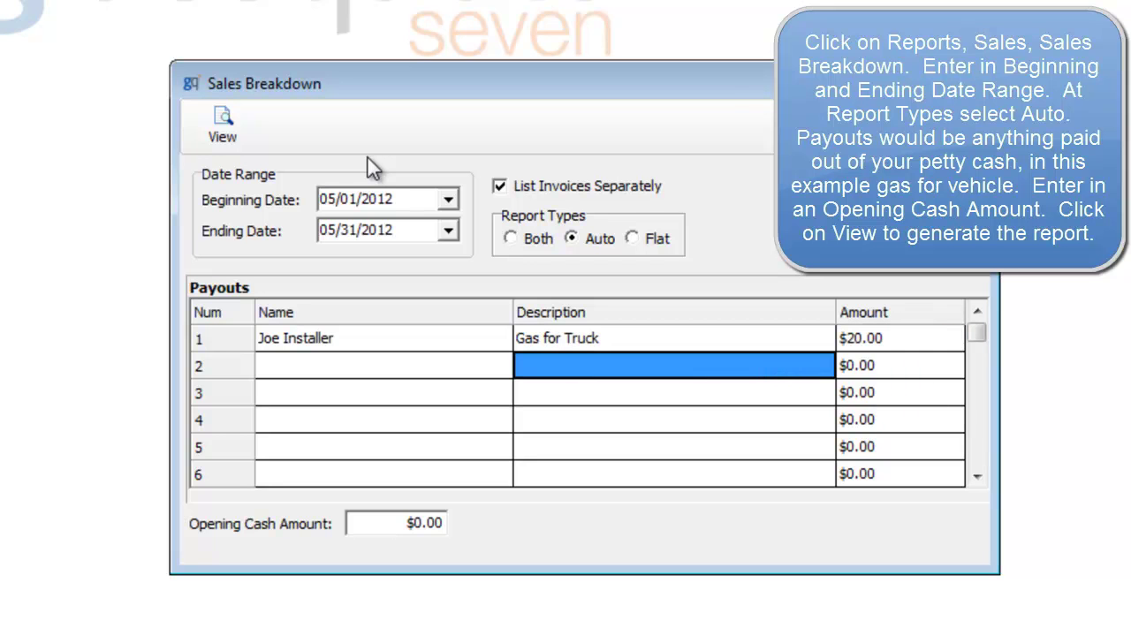
Set the opening cash amount to 100.00 and generate the Sales Breakdown report
{"action": "left_click", "coordinate": [398, 523]}
{"action": "type", "text": "100.00"}
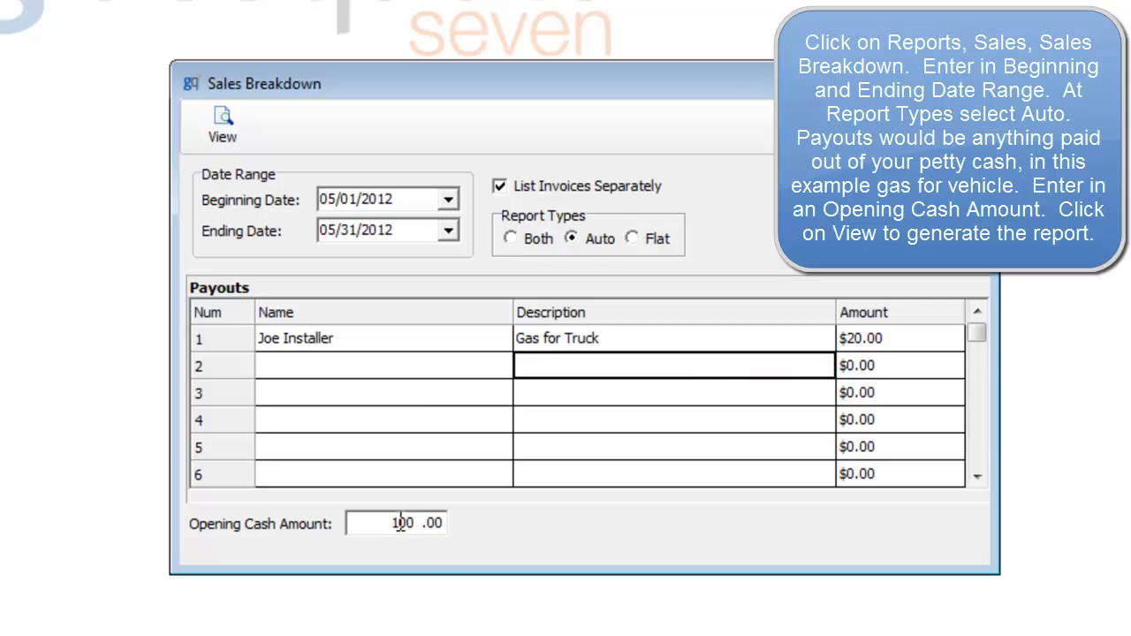
{"action": "key", "text": "Tab"}
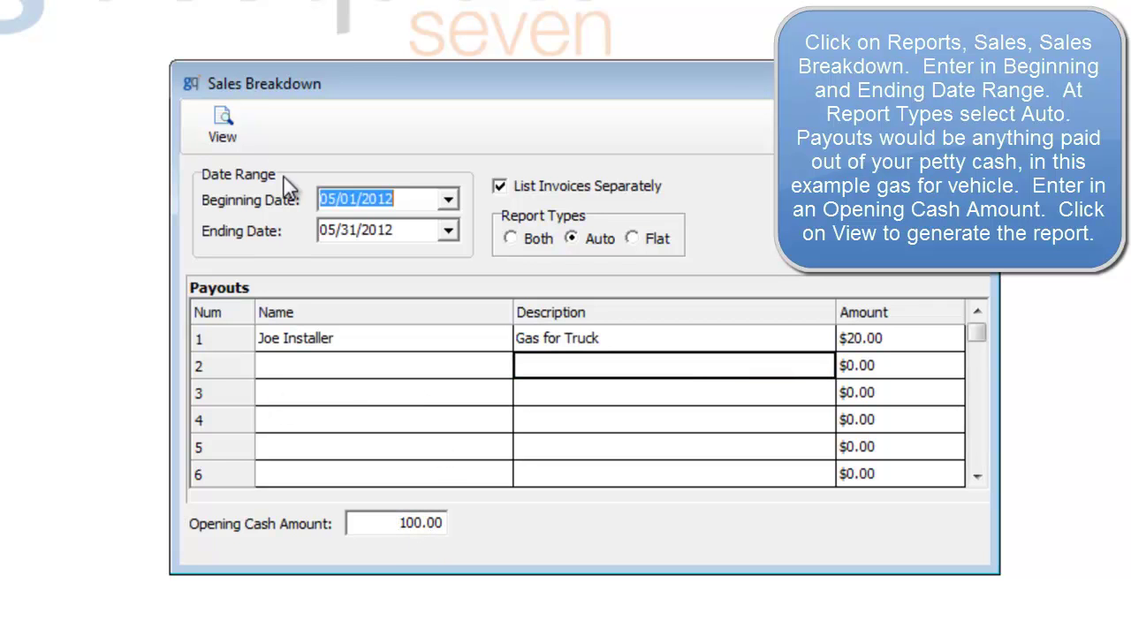
{"action": "left_click", "coordinate": [235, 133]}
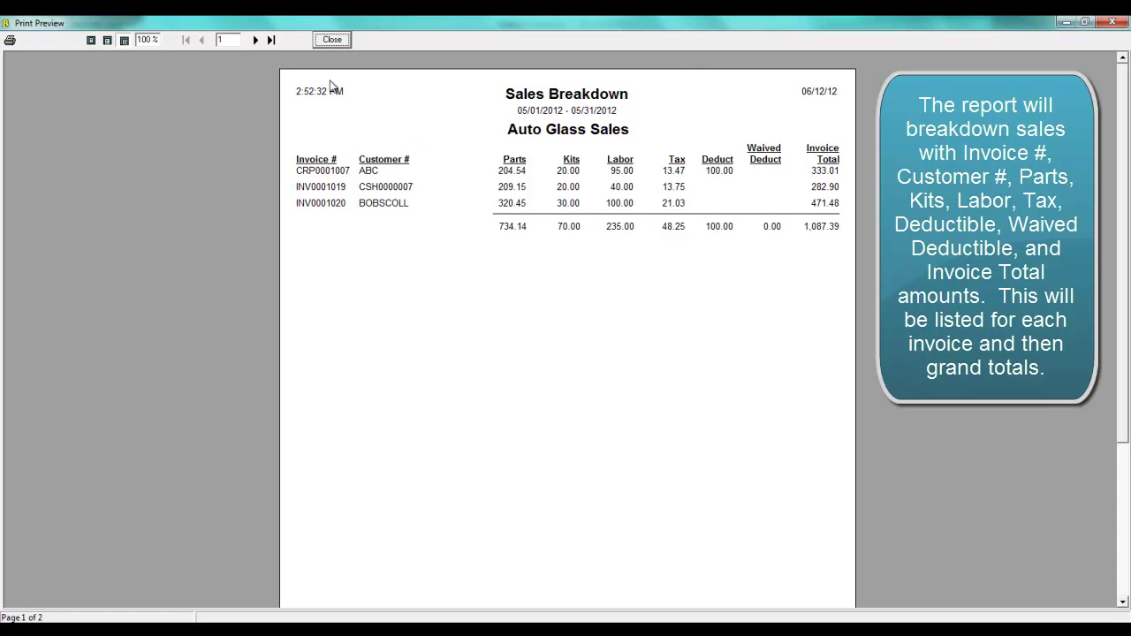
Review page 2 of the Sales Breakdown report down to the deposit breakdown, and close the report and its window
{"action": "left_click", "coordinate": [255, 40]}
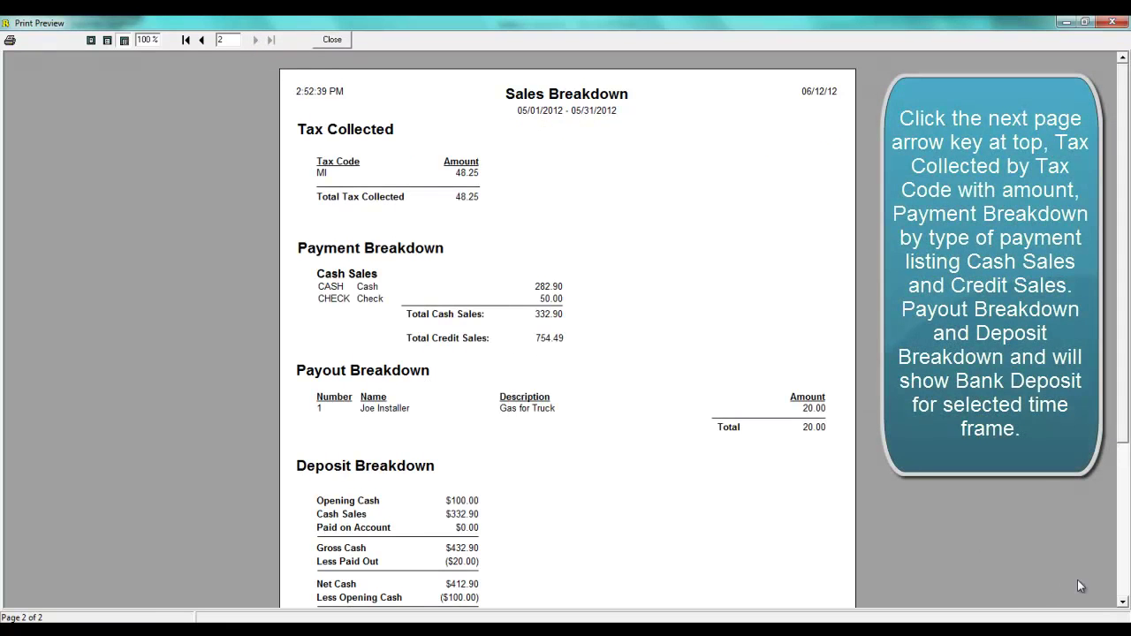
{"action": "left_click", "coordinate": [1123, 602]}
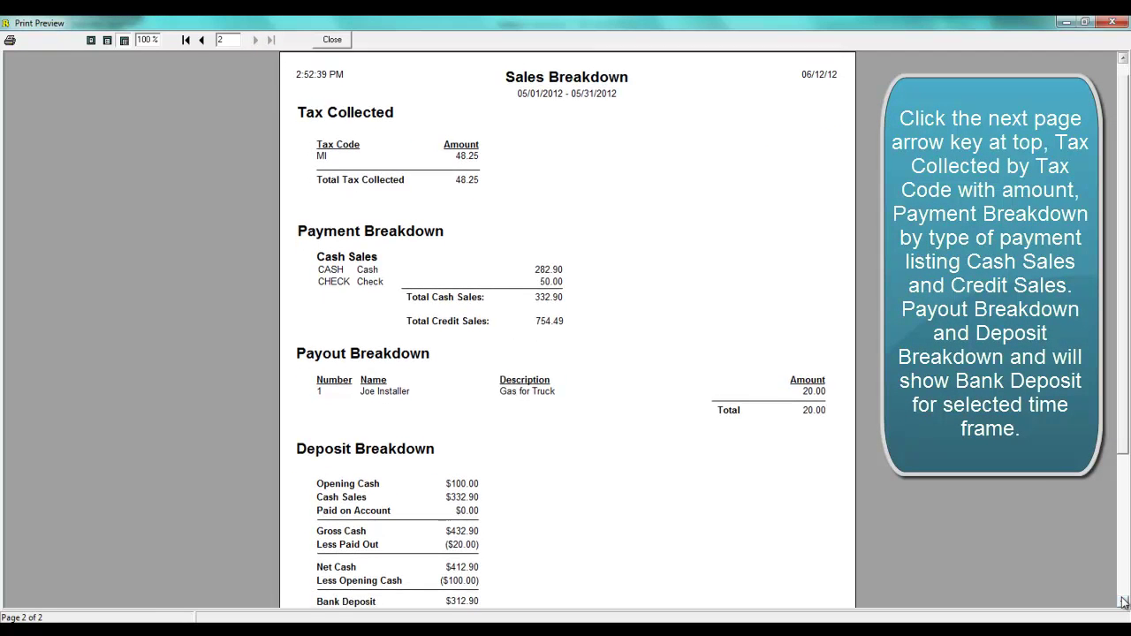
{"action": "left_click", "coordinate": [1123, 601]}
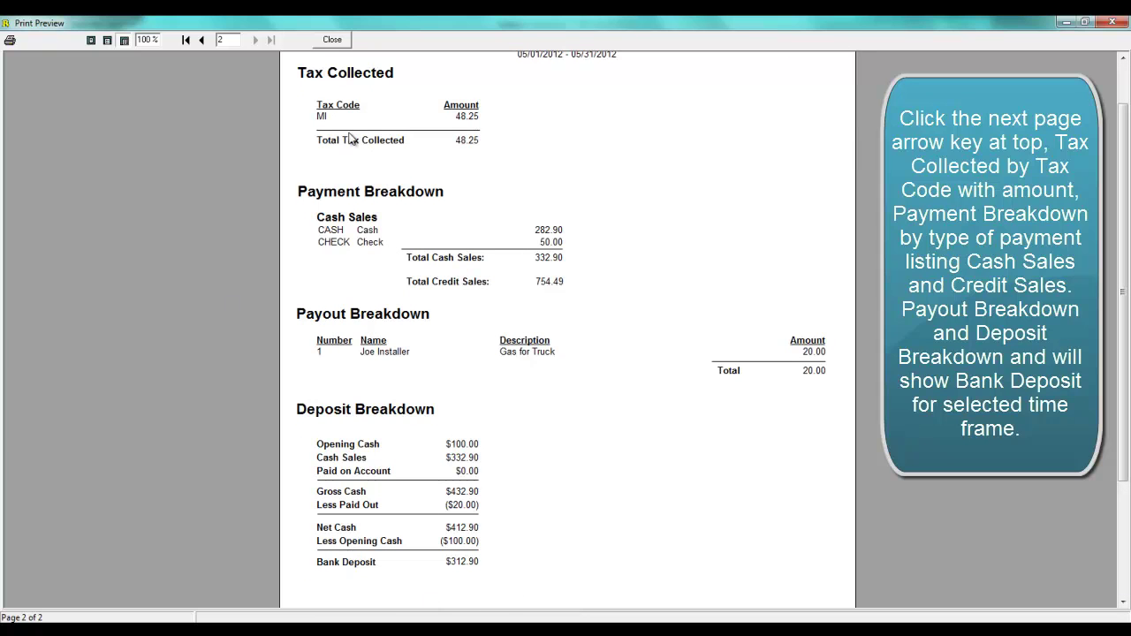
{"action": "left_click", "coordinate": [332, 40]}
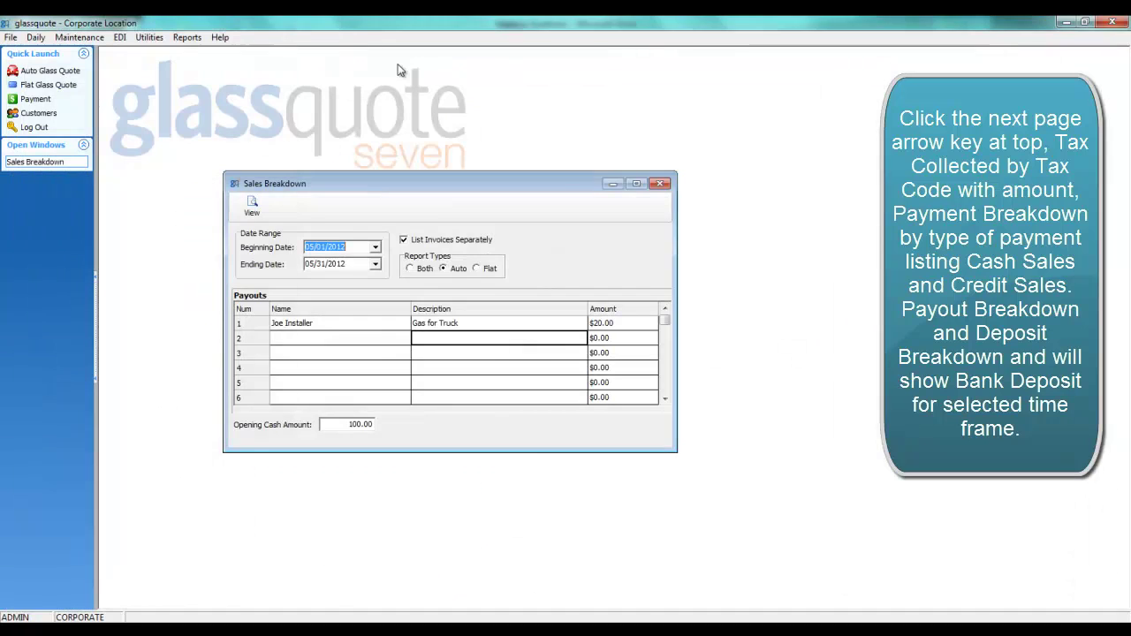
{"action": "left_click", "coordinate": [660, 185]}
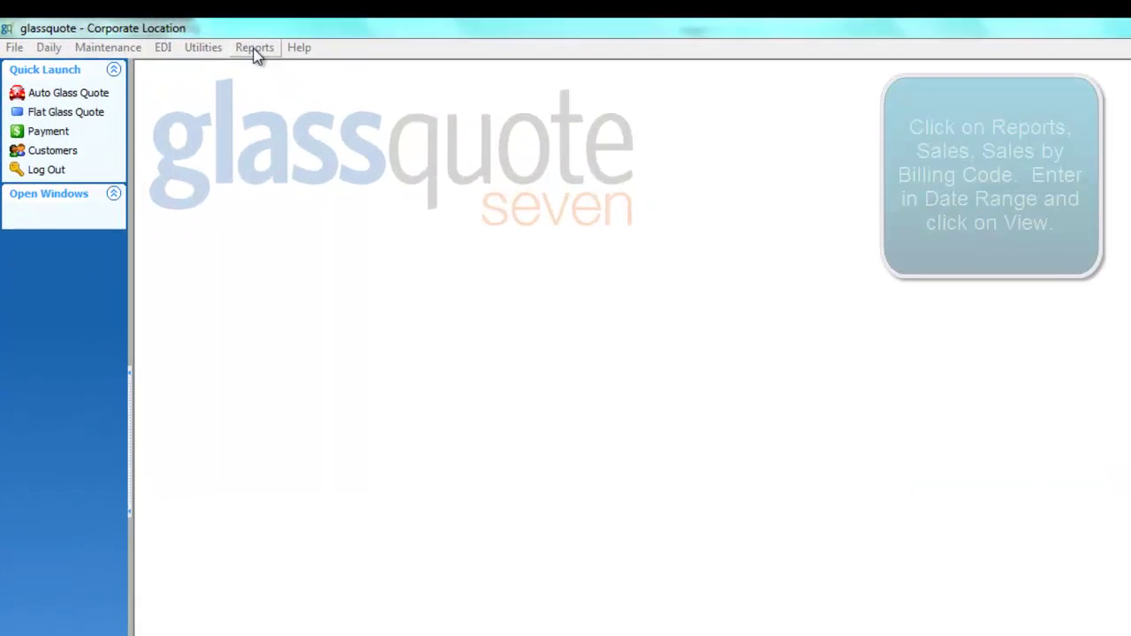
Open the Sales by Billing Code report setup
{"action": "left_click", "coordinate": [255, 49]}
{"action": "mouse_move", "coordinate": [252, 68]}
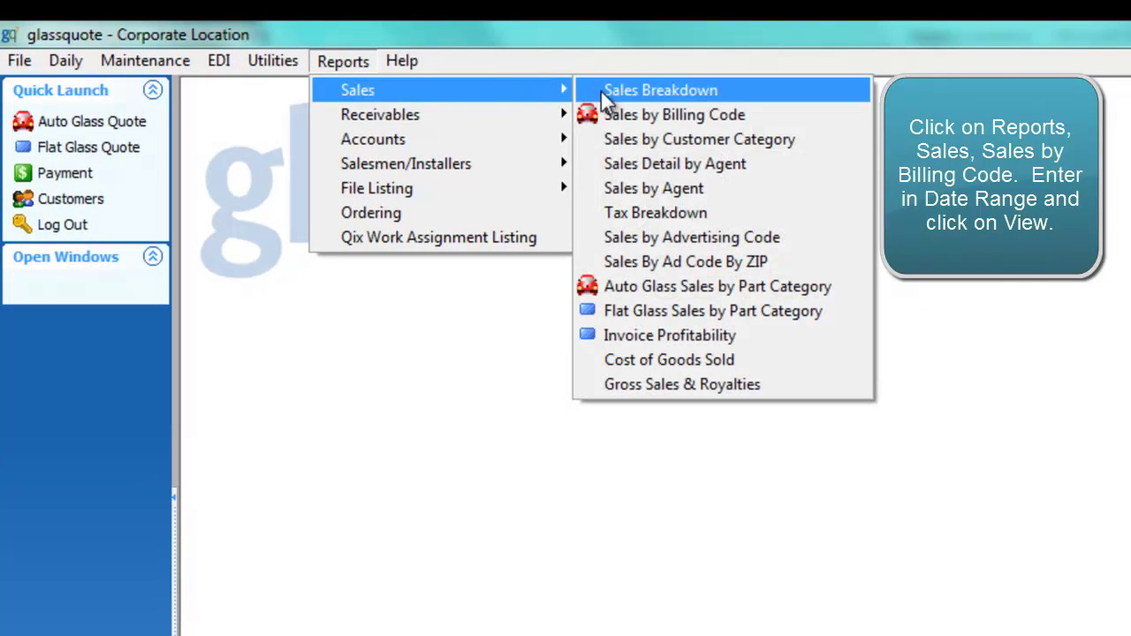
{"action": "left_click", "coordinate": [613, 108]}
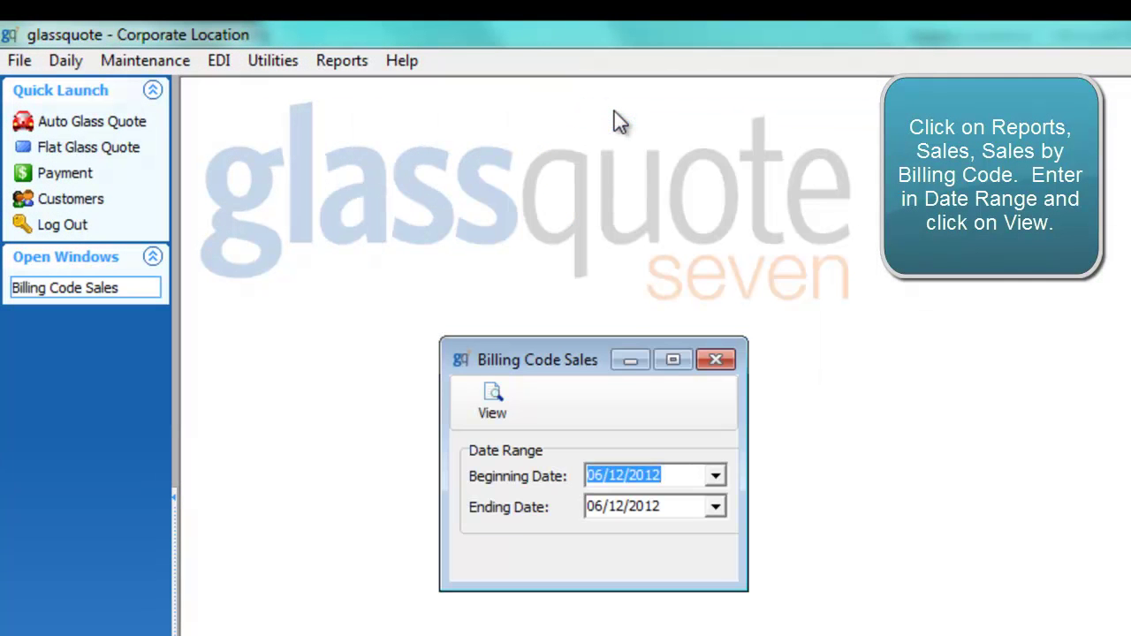
Generate the Billing Code Sales report for 05/01/2012 through 05/31/2012, and close the report and its window
{"action": "left_click", "coordinate": [716, 476]}
{"action": "left_click", "coordinate": [555, 508]}
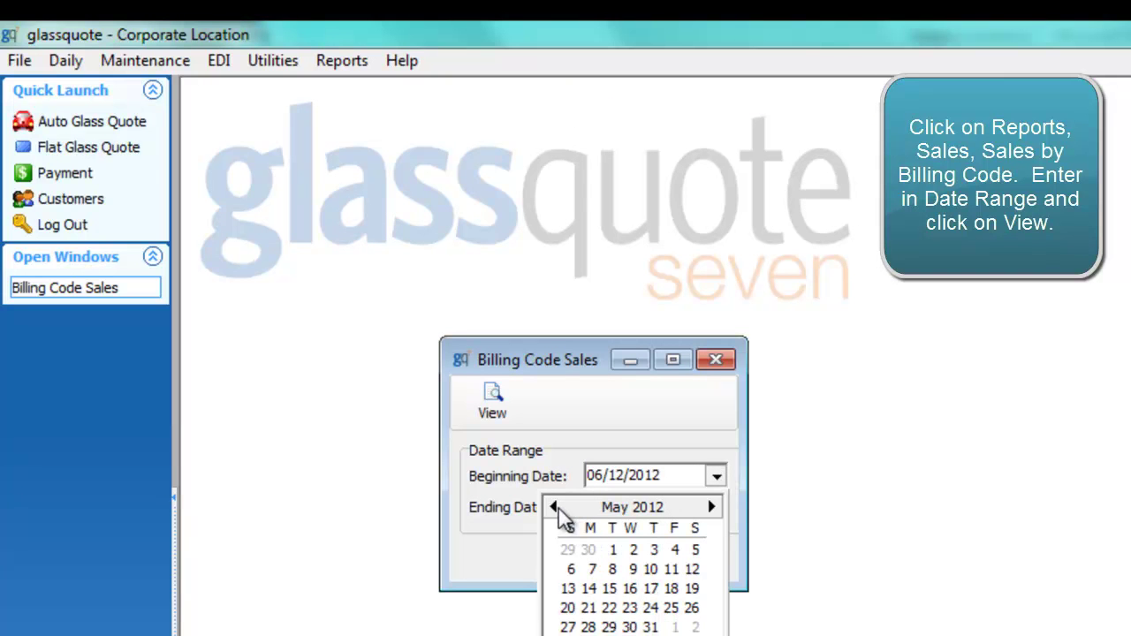
{"action": "left_click", "coordinate": [613, 549]}
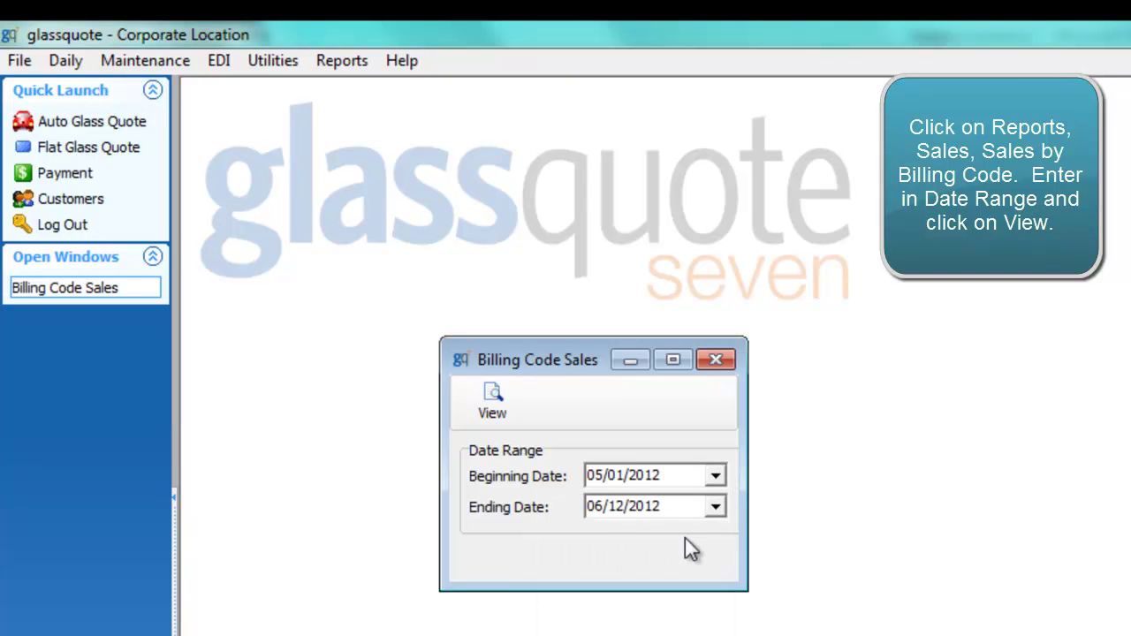
{"action": "left_click", "coordinate": [715, 507]}
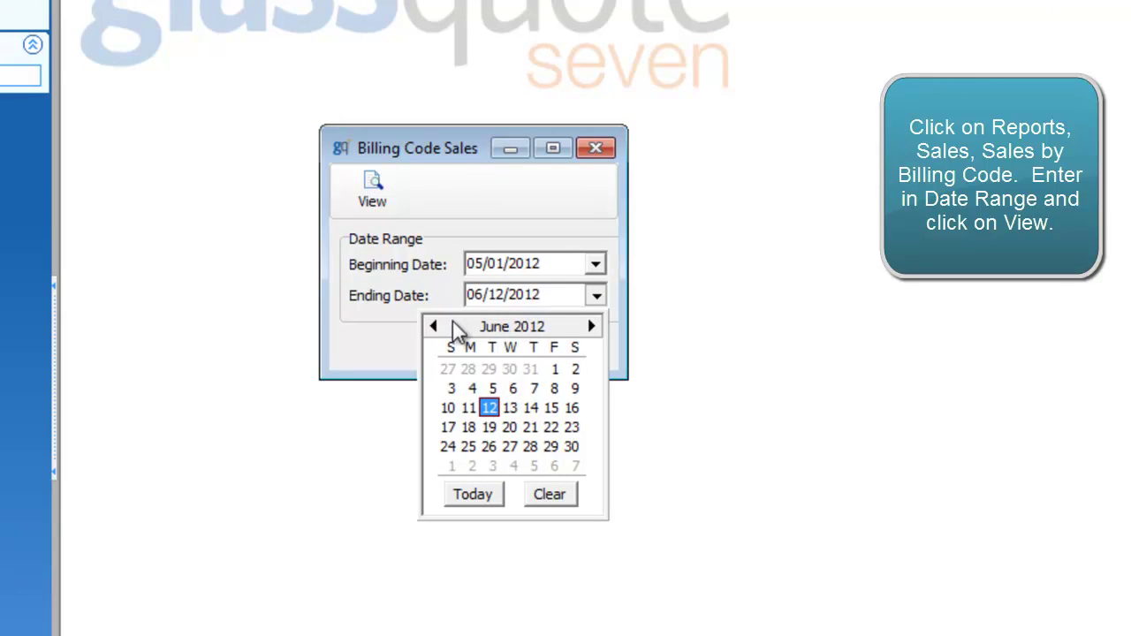
{"action": "left_click", "coordinate": [439, 327]}
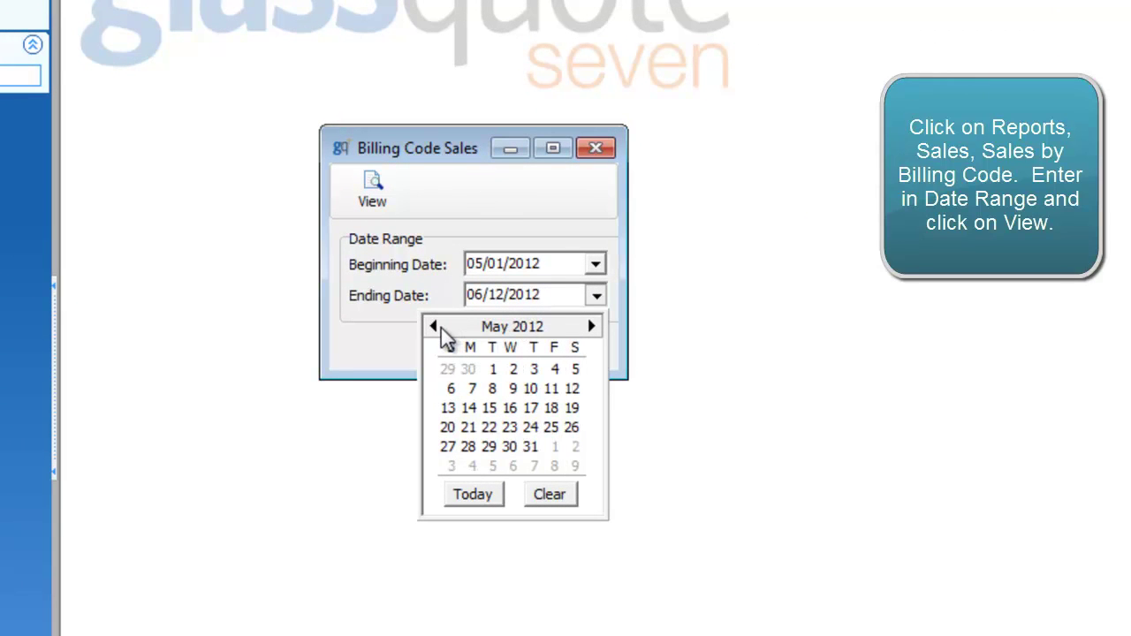
{"action": "left_click", "coordinate": [530, 446]}
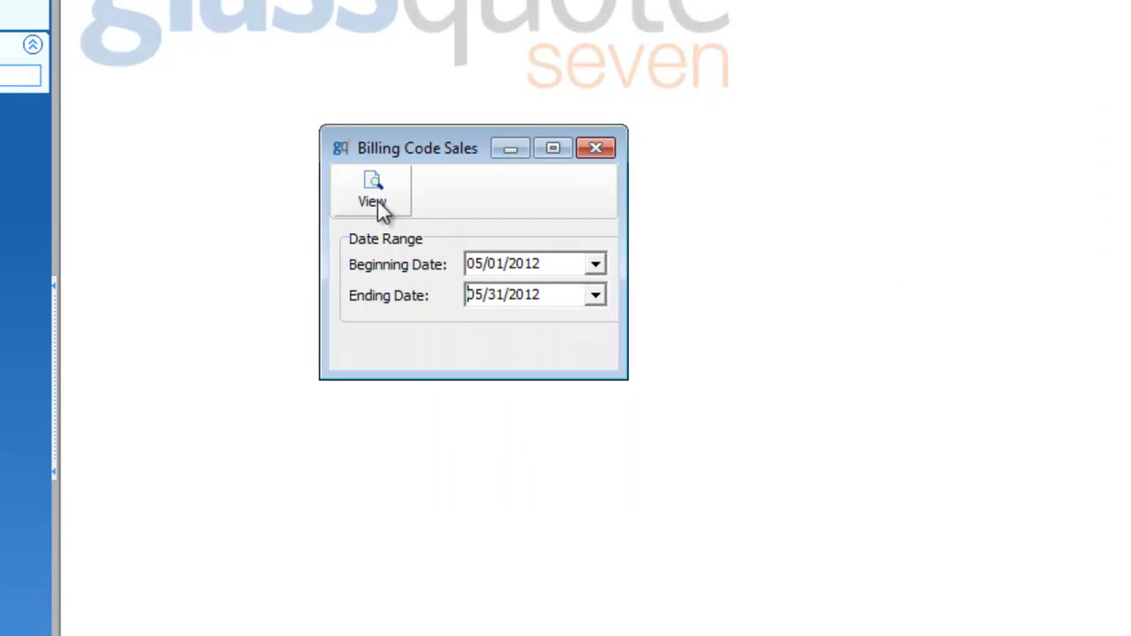
{"action": "left_click", "coordinate": [373, 202]}
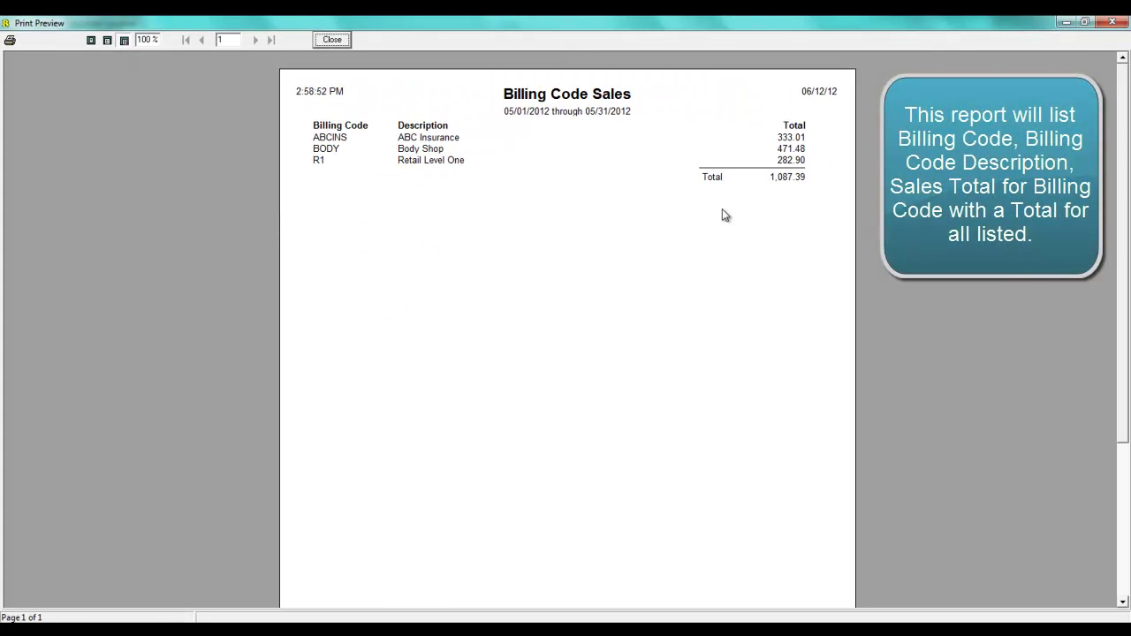
{"action": "left_click", "coordinate": [335, 44]}
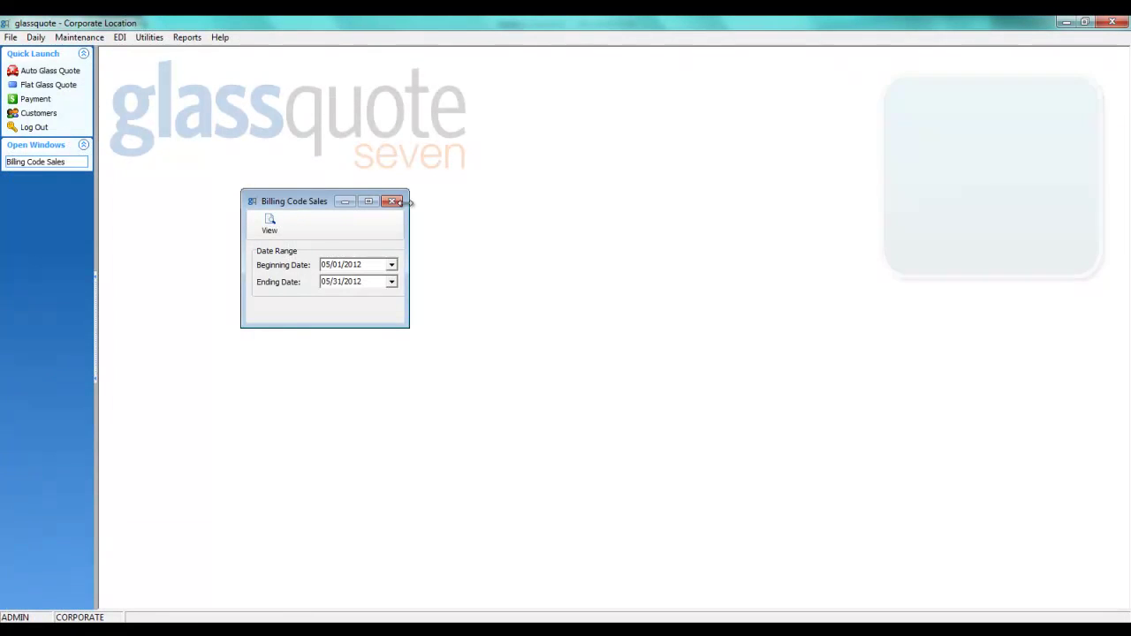
{"action": "left_click", "coordinate": [392, 202]}
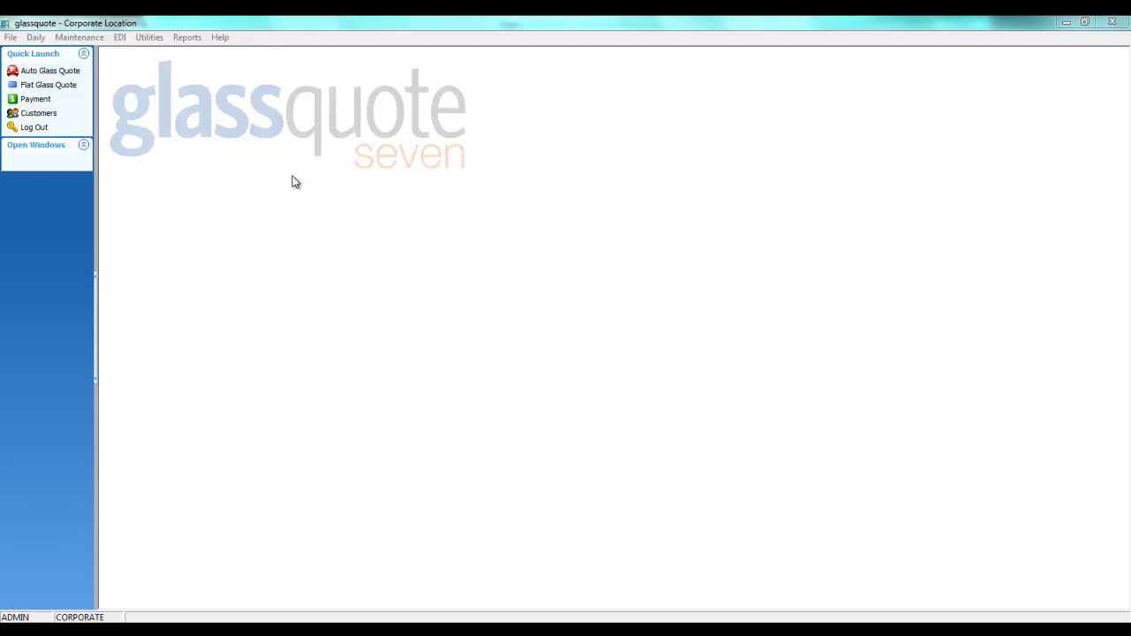
Open the Sales by Customer Category report setup and move its window toward the upper left of the workspace
{"action": "left_click", "coordinate": [187, 37]}
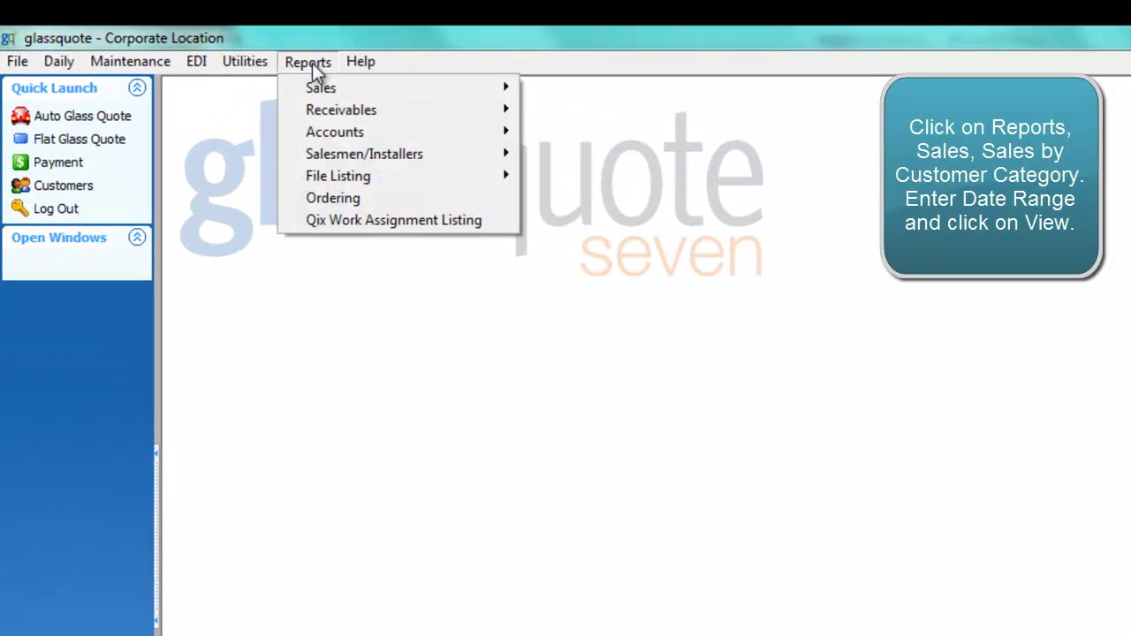
{"action": "mouse_move", "coordinate": [315, 77]}
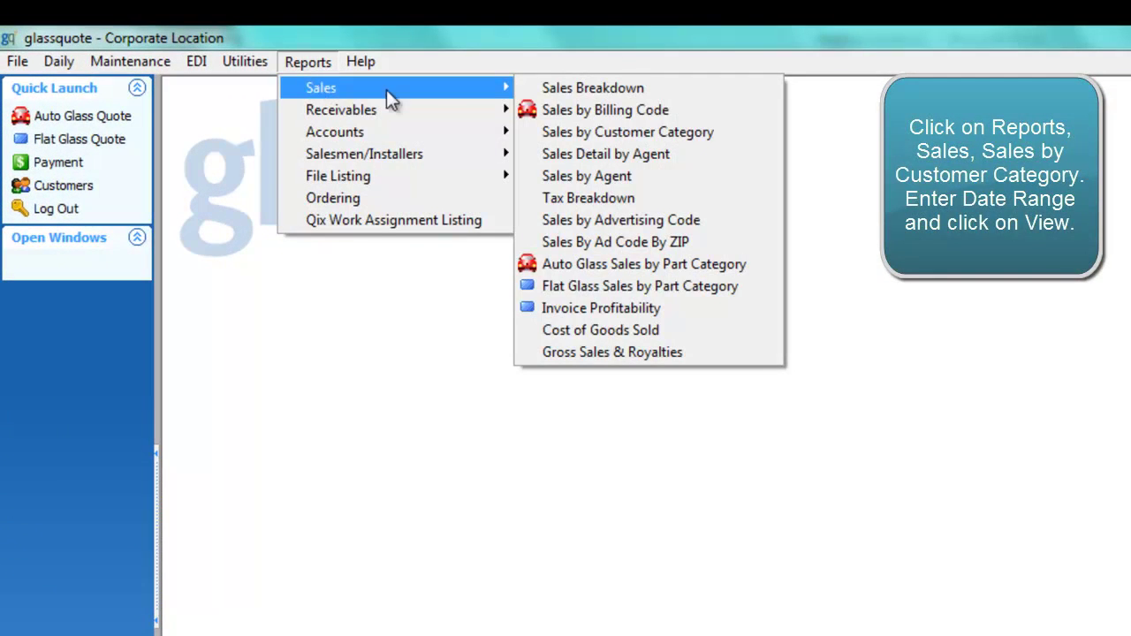
{"action": "left_click", "coordinate": [567, 132]}
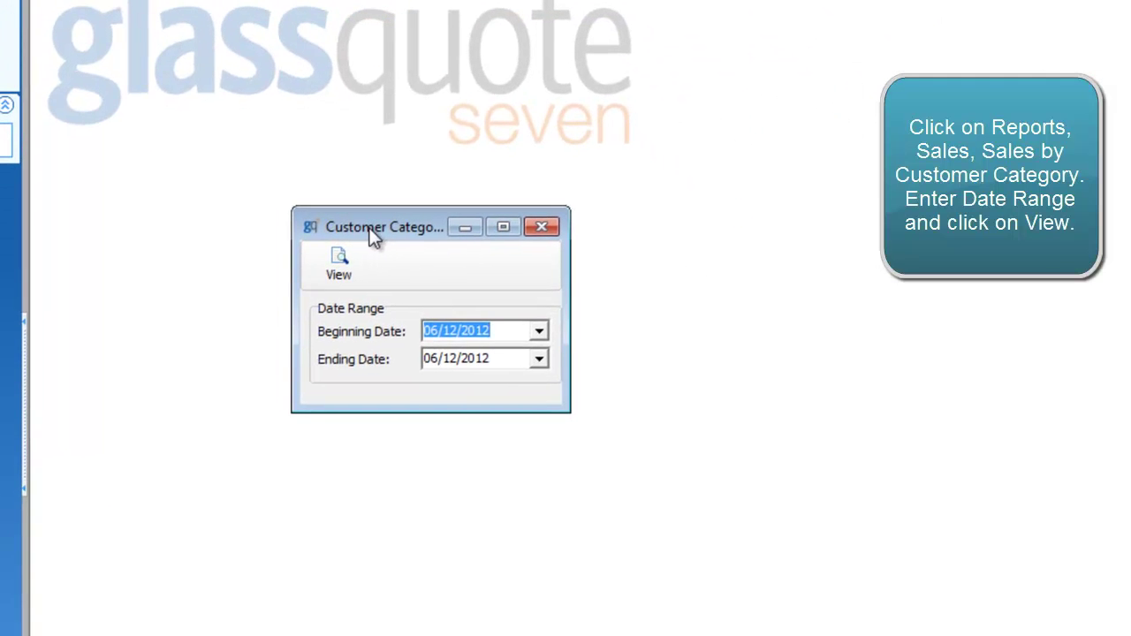
{"action": "left_click_drag", "start_coordinate": [373, 234], "coordinate": [169, 31]}
Generate the Customer Category Sales Report for 05/01/2012 through 05/31/2012, and close the report and its window
{"action": "left_click", "coordinate": [334, 126]}
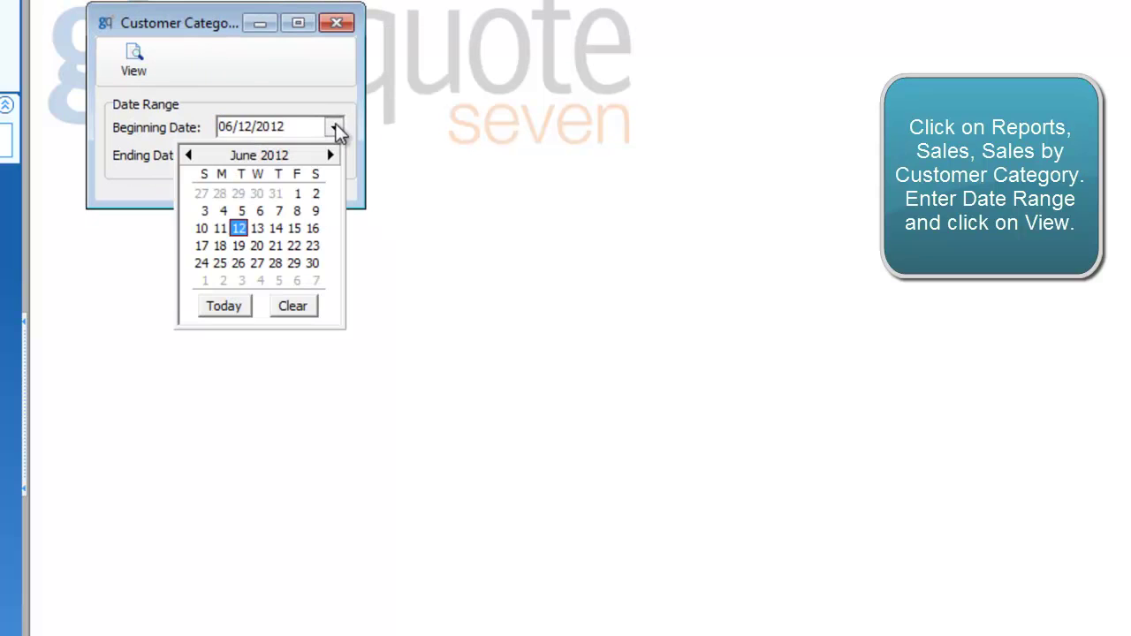
{"action": "left_click", "coordinate": [184, 155]}
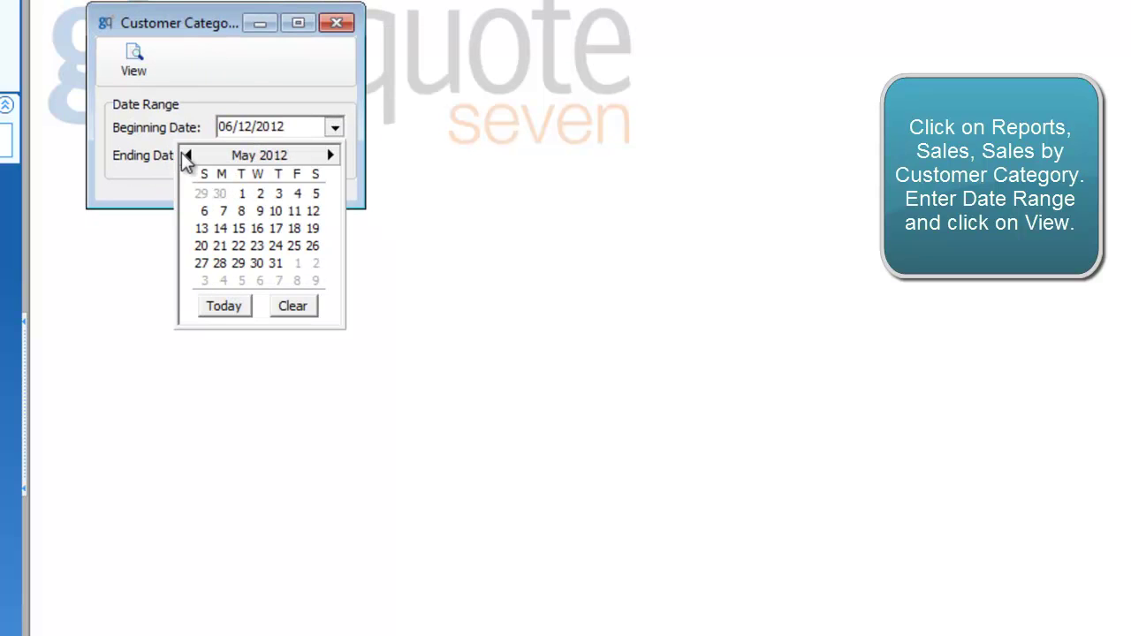
{"action": "left_click", "coordinate": [240, 191]}
{"action": "left_click", "coordinate": [329, 156]}
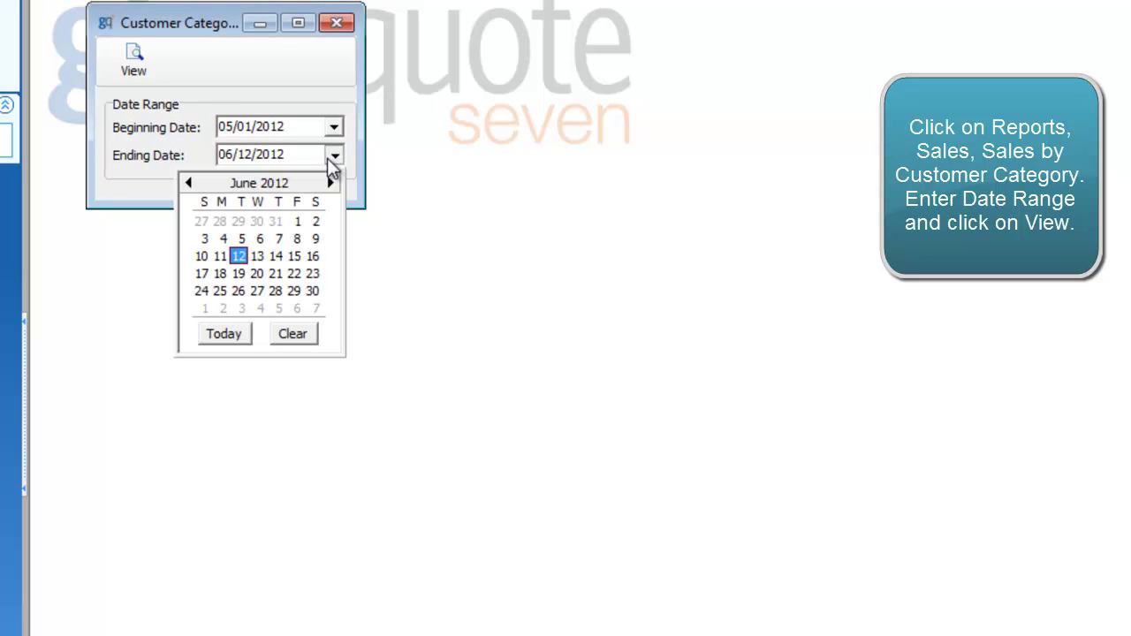
{"action": "left_click", "coordinate": [190, 181]}
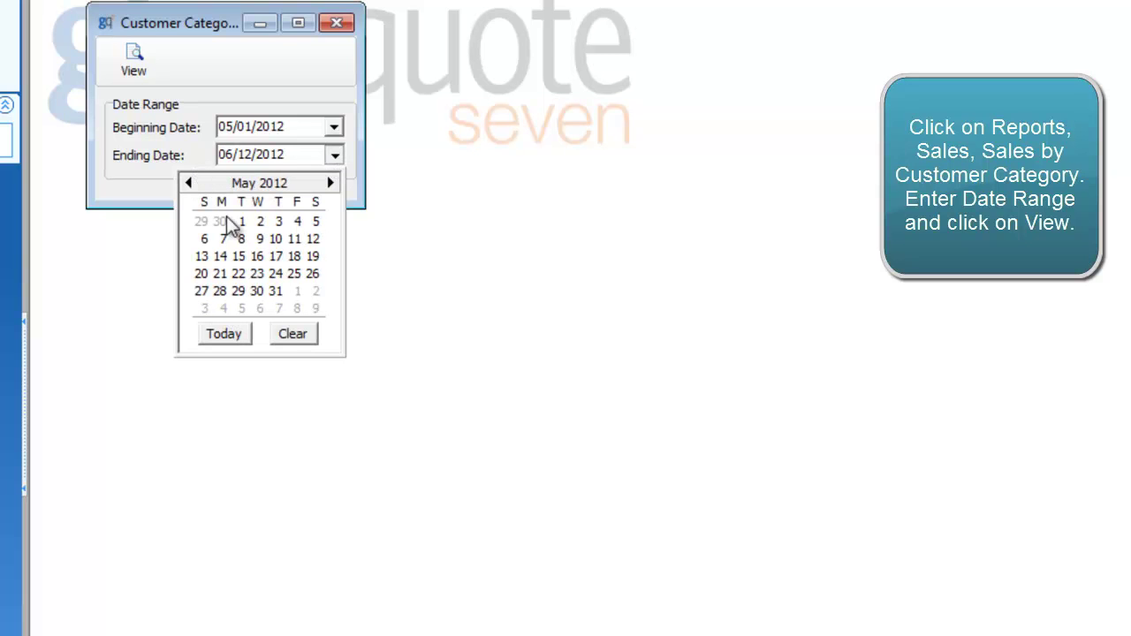
{"action": "left_click", "coordinate": [276, 291]}
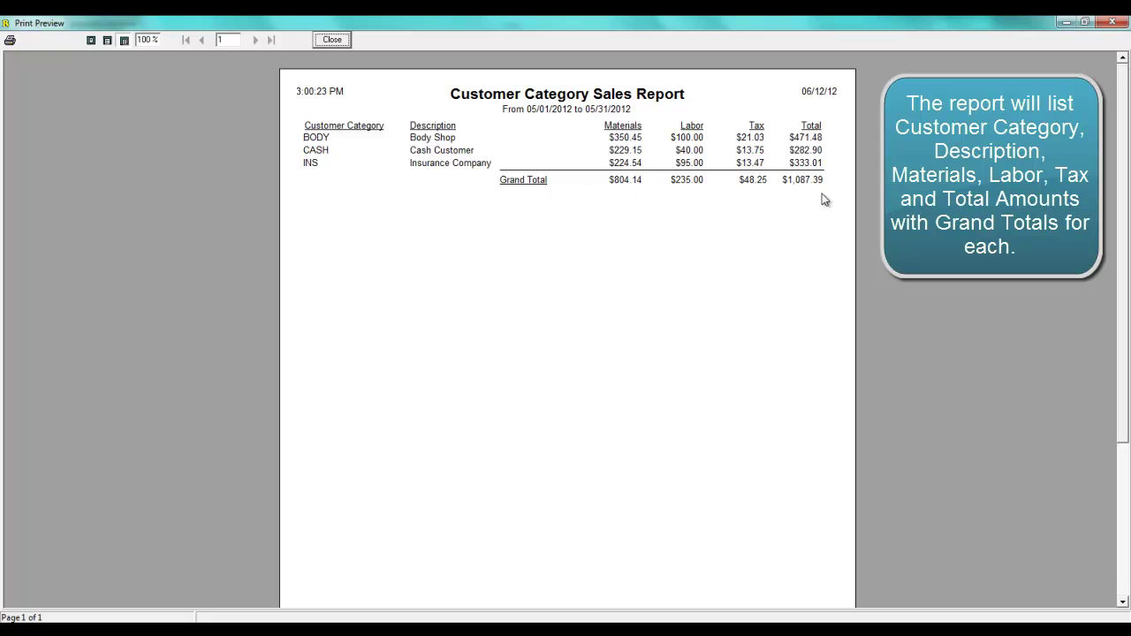
{"action": "left_click", "coordinate": [327, 42]}
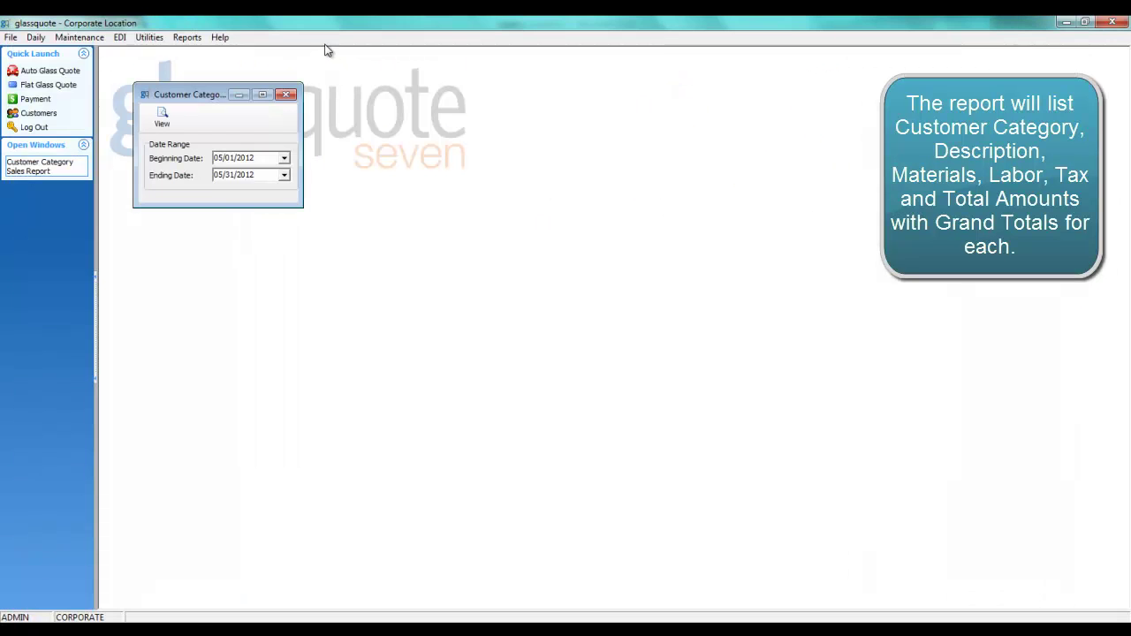
{"action": "left_click", "coordinate": [287, 95]}
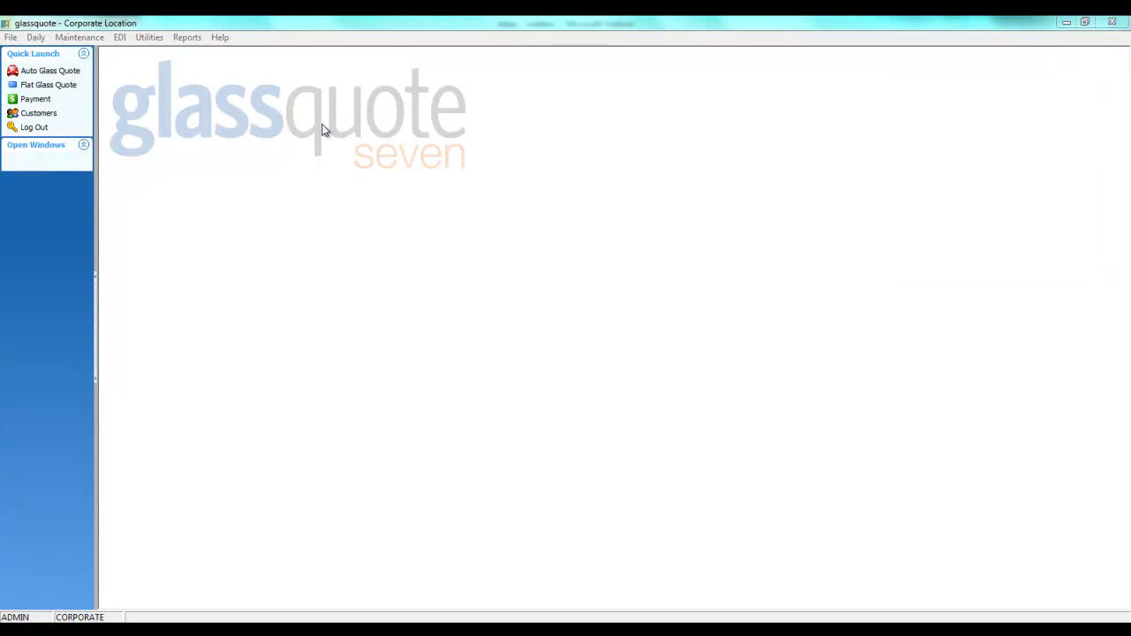
Generate the Sales Detail by Agent report for 06/12/2012, leaving the agent range blank to include all agents
{"action": "left_click", "coordinate": [186, 37]}
{"action": "mouse_move", "coordinate": [195, 59]}
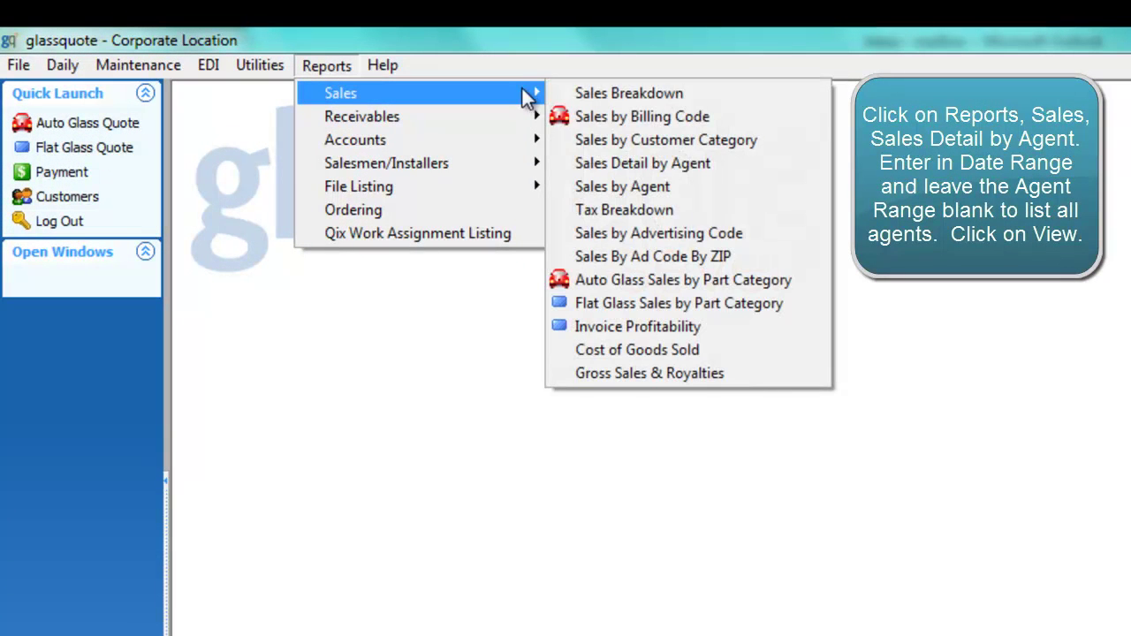
{"action": "left_click", "coordinate": [598, 158]}
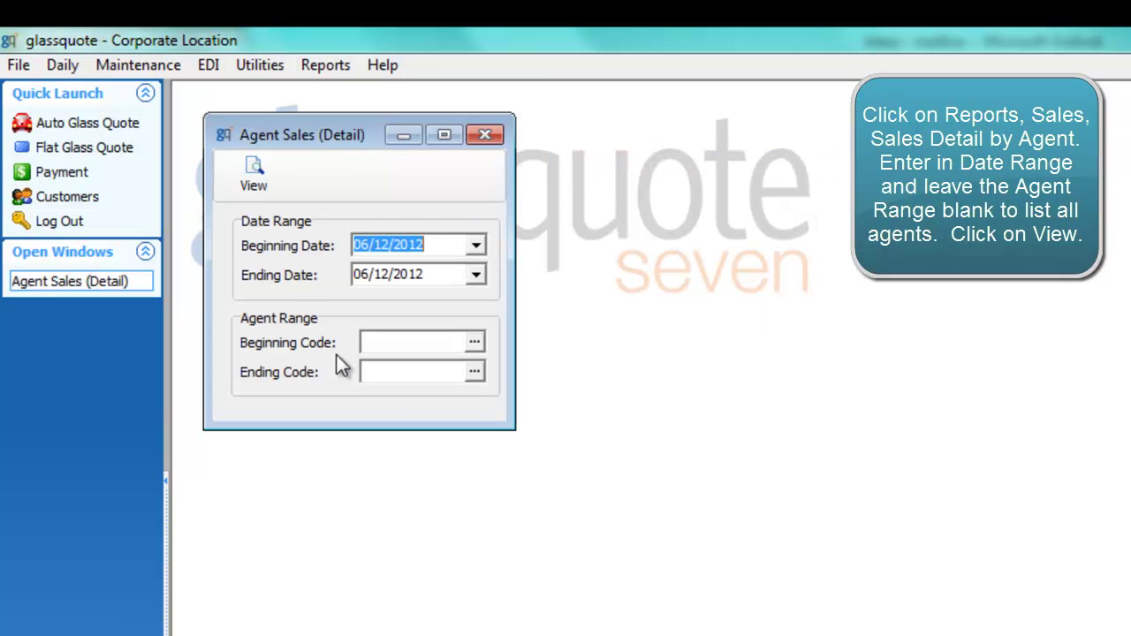
{"action": "left_click", "coordinate": [253, 173]}
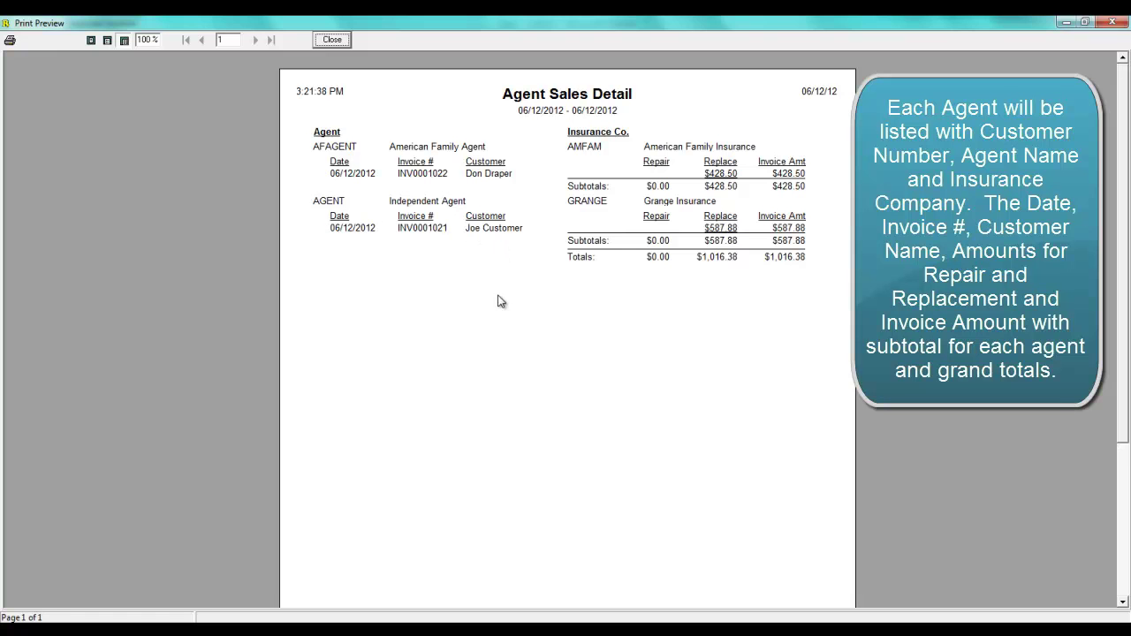
Close the Agent Sales Detail report and its setup window
{"action": "left_click", "coordinate": [329, 41]}
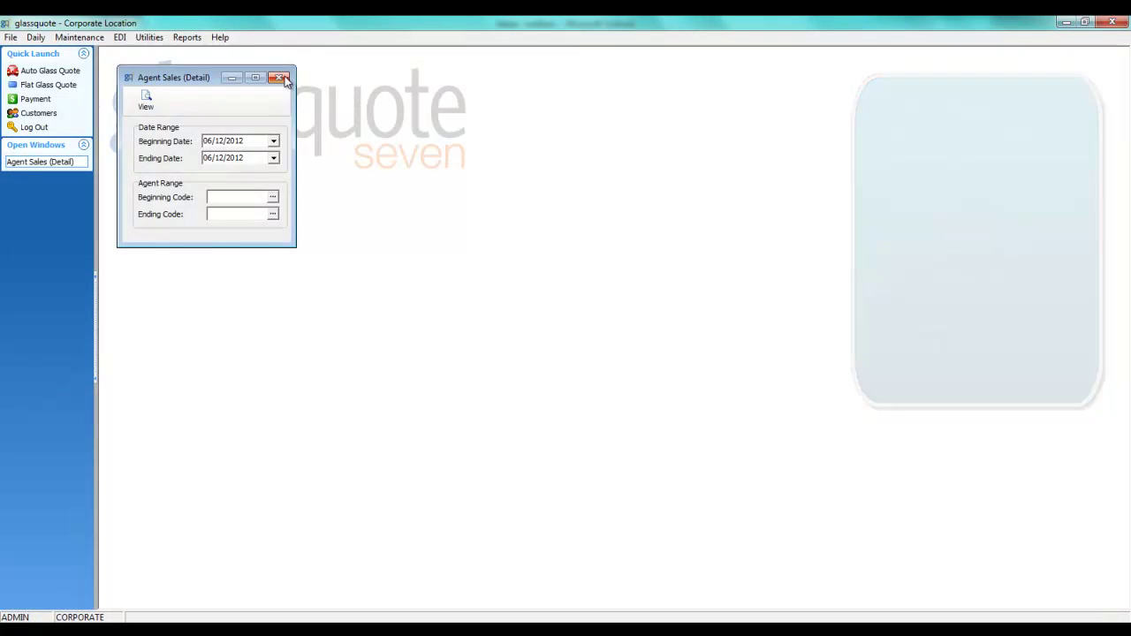
{"action": "left_click", "coordinate": [281, 76]}
Generate the Sales by Agent report for 06/12/2012, and close the report and its window
{"action": "left_click", "coordinate": [190, 40]}
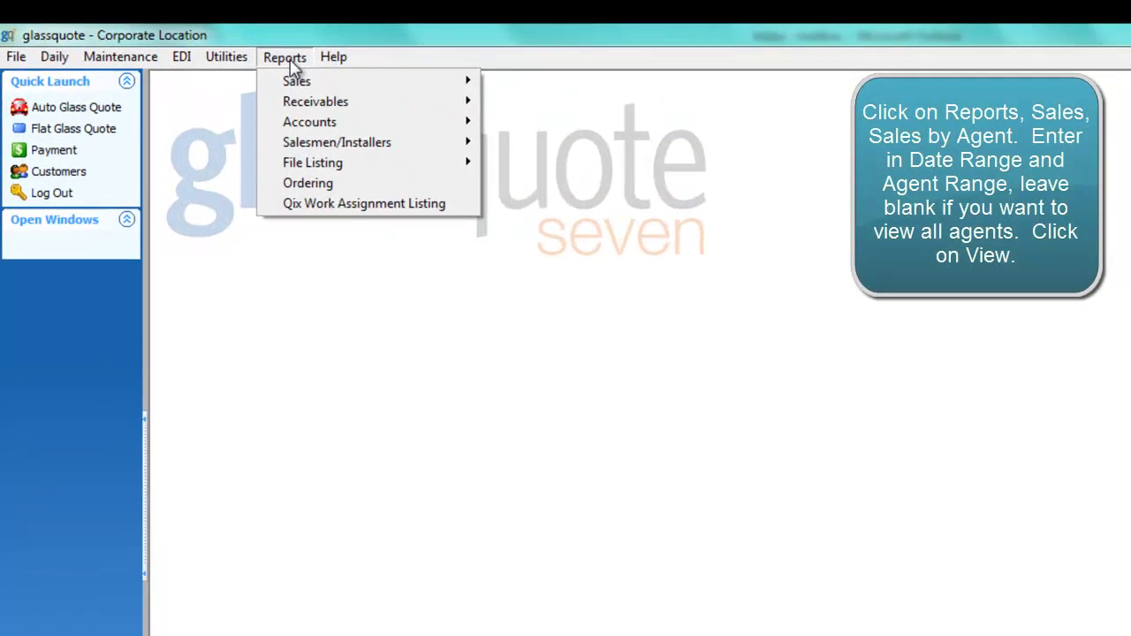
{"action": "left_click", "coordinate": [201, 53]}
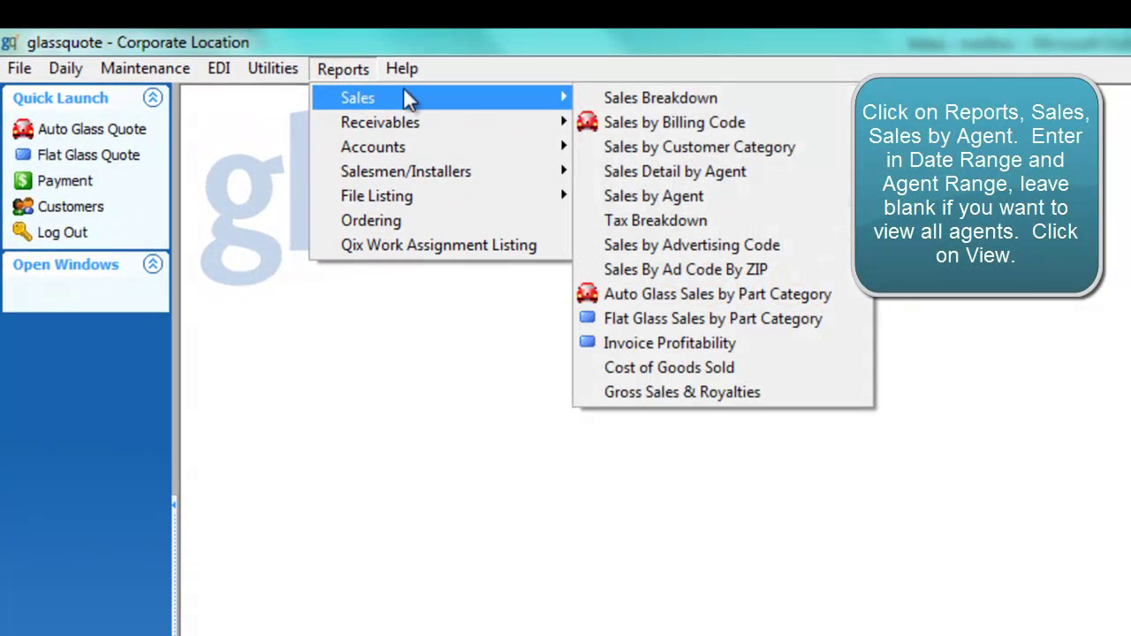
{"action": "left_click", "coordinate": [641, 194]}
{"action": "left_click", "coordinate": [297, 208]}
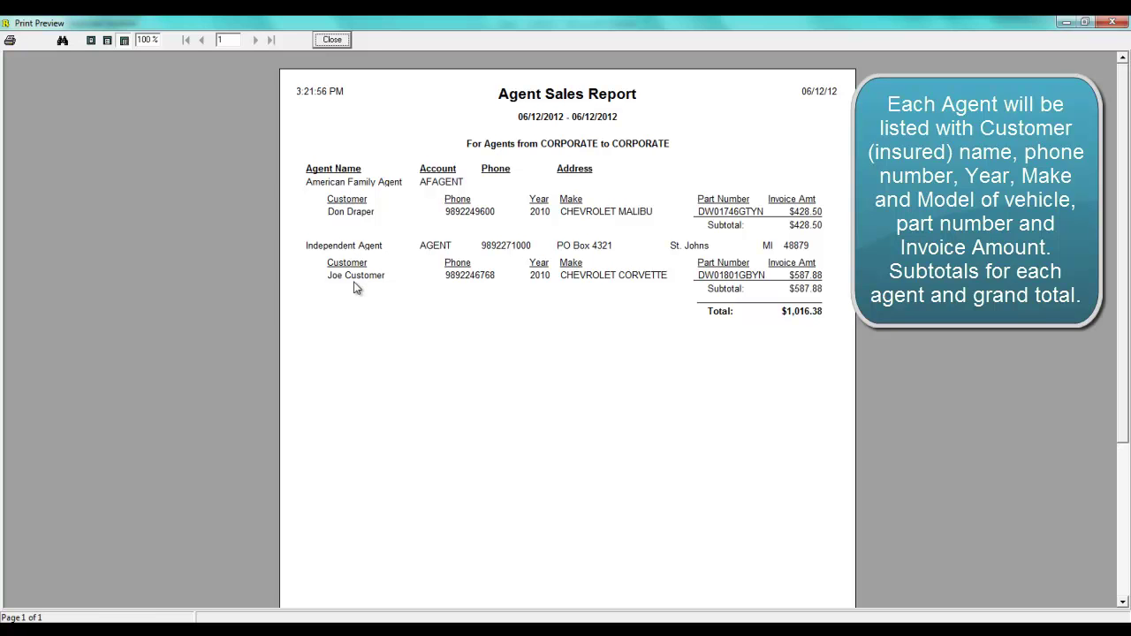
{"action": "left_click", "coordinate": [331, 44]}
{"action": "left_click", "coordinate": [287, 95]}
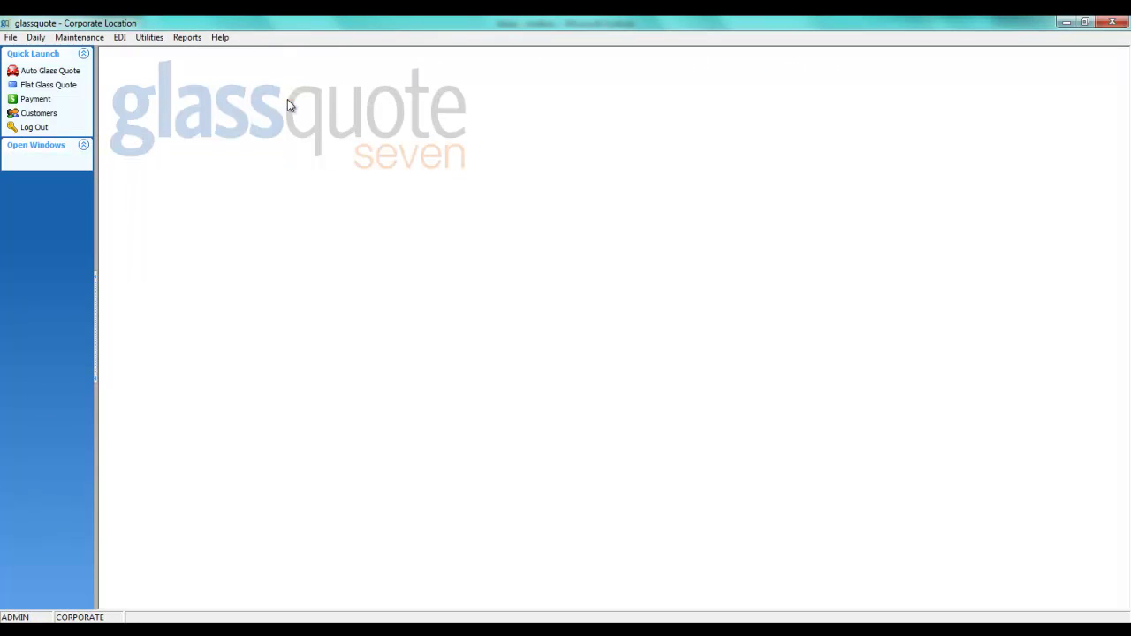
Open the Tax Breakdown report setup and set its date range to 05/01/2012 through 05/31/2012
{"action": "left_click", "coordinate": [179, 37]}
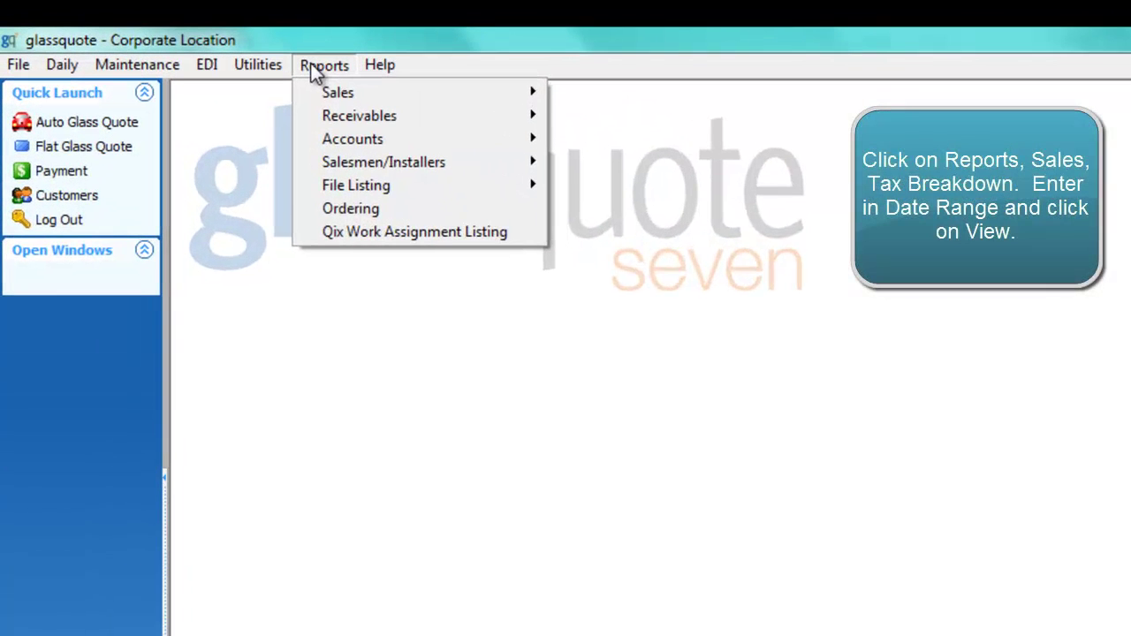
{"action": "mouse_move", "coordinate": [339, 95]}
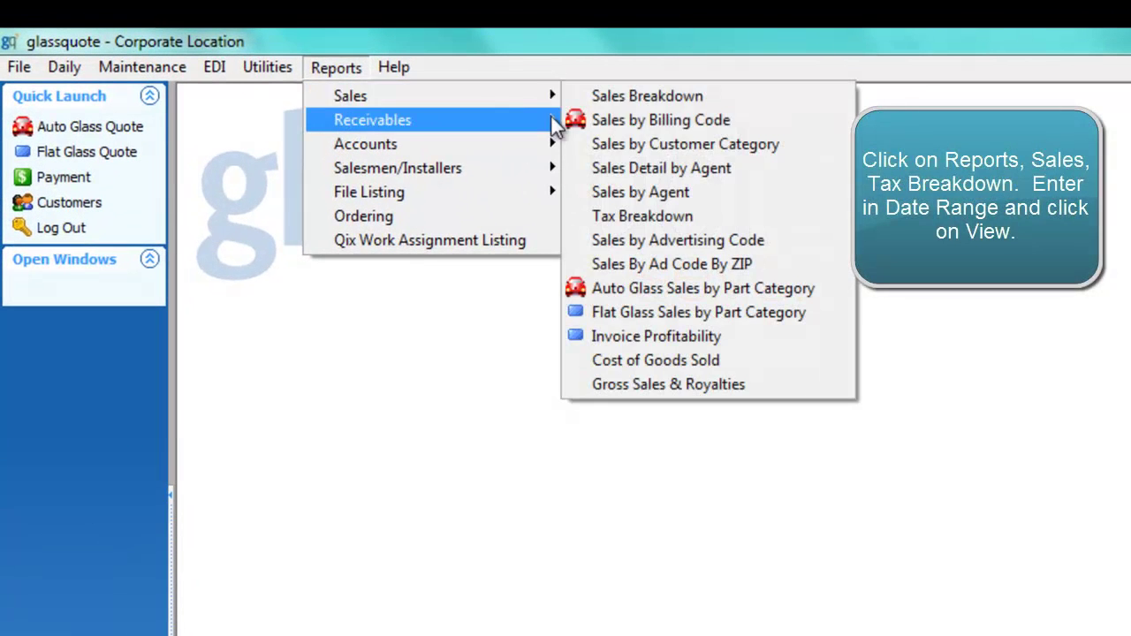
{"action": "left_click", "coordinate": [606, 212]}
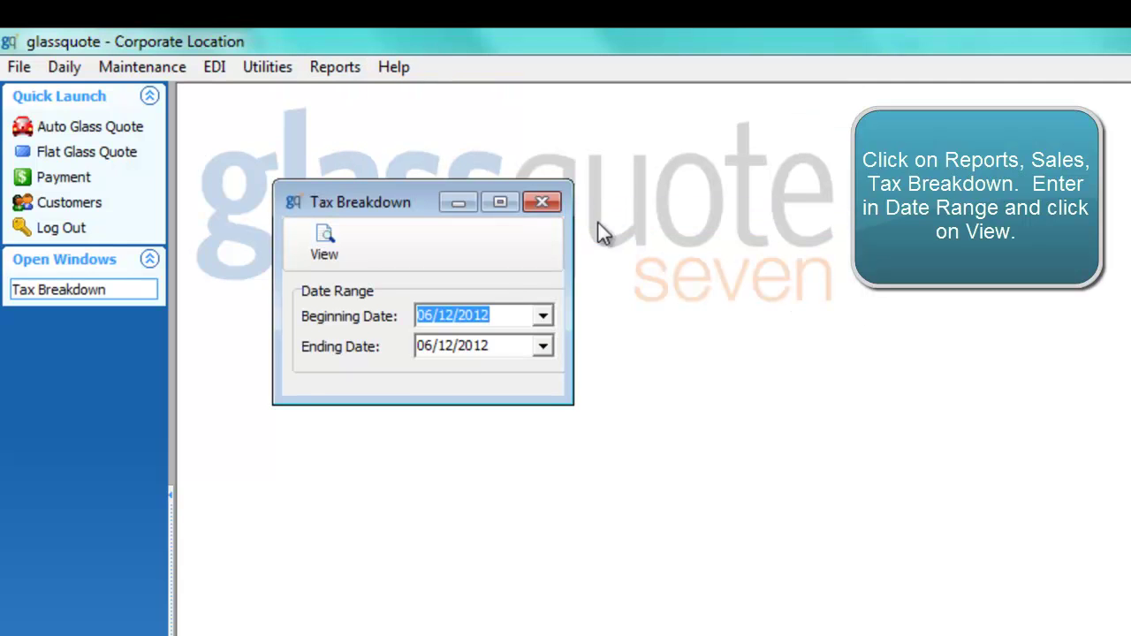
{"action": "left_click", "coordinate": [542, 316]}
{"action": "left_click", "coordinate": [381, 345]}
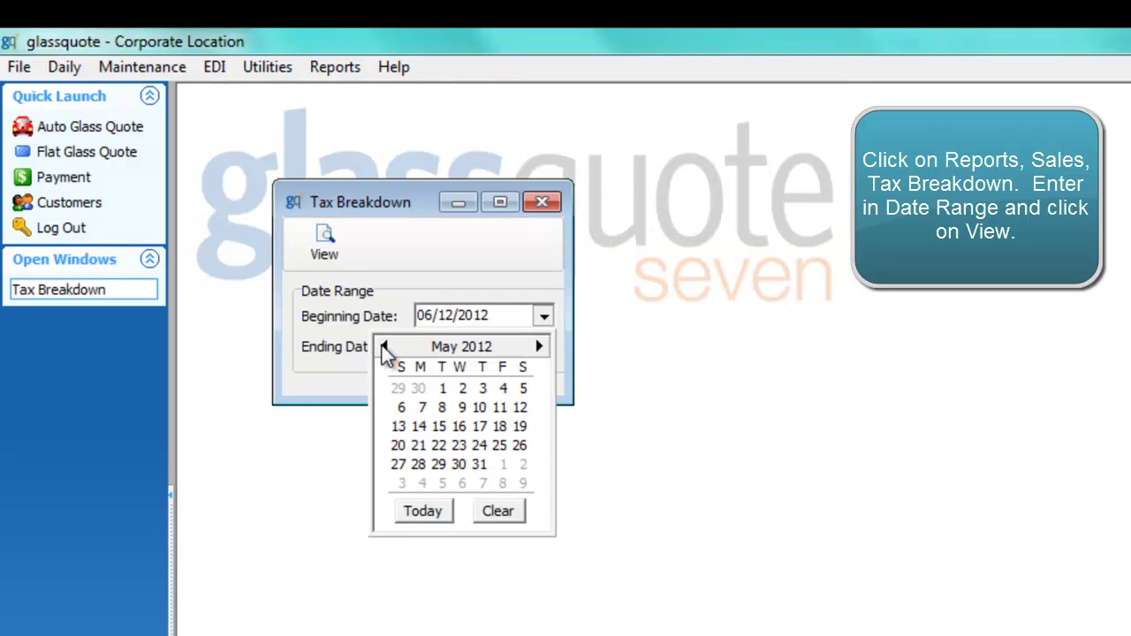
{"action": "left_click", "coordinate": [441, 390]}
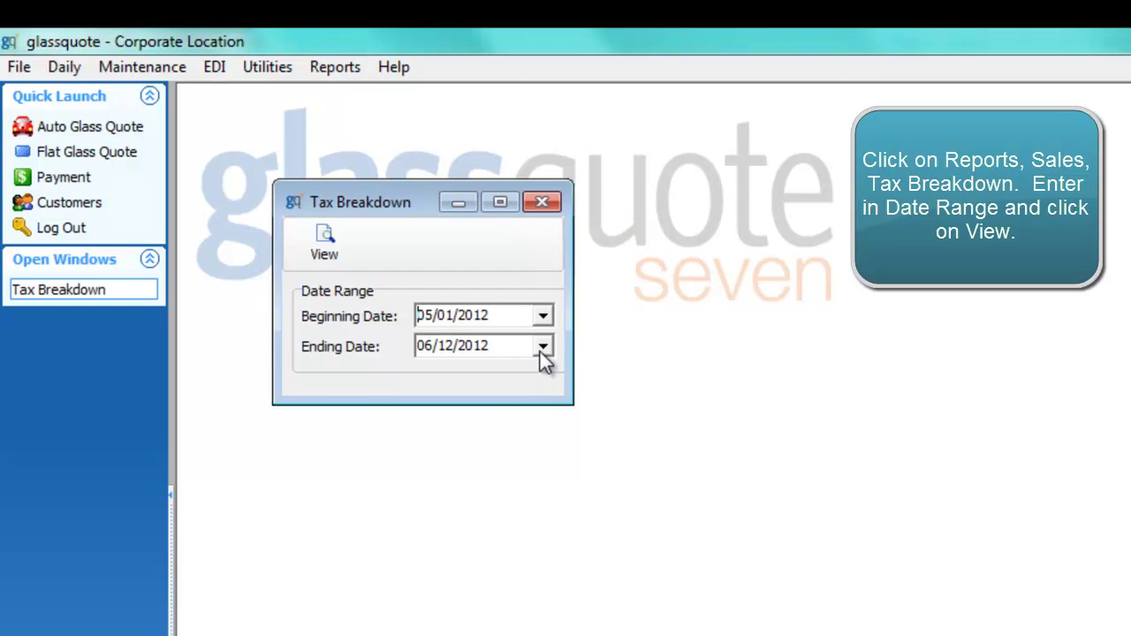
{"action": "left_click", "coordinate": [542, 346]}
{"action": "left_click", "coordinate": [385, 376]}
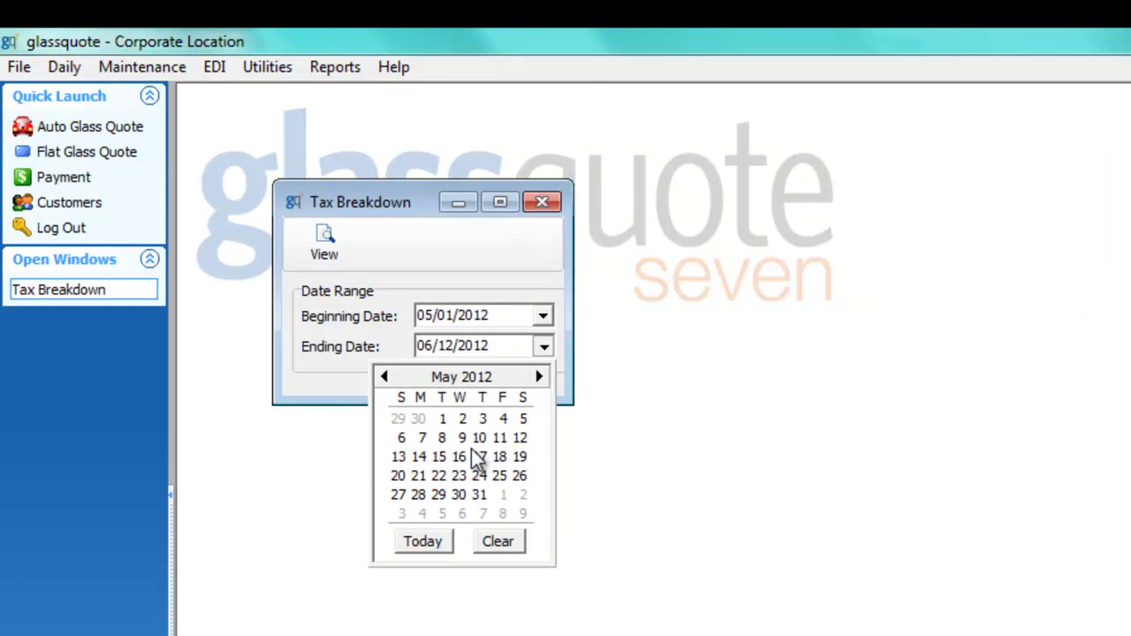
{"action": "left_click", "coordinate": [482, 496]}
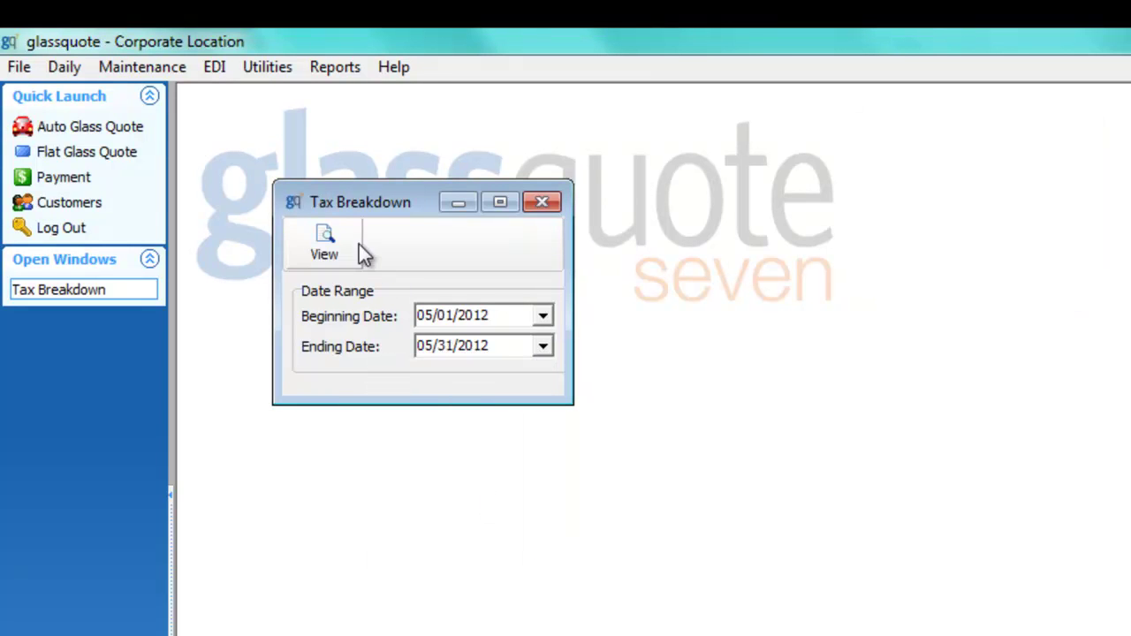
Generate the Tax Breakdown report for the chosen date range, and close the report and its window
{"action": "left_click", "coordinate": [323, 238]}
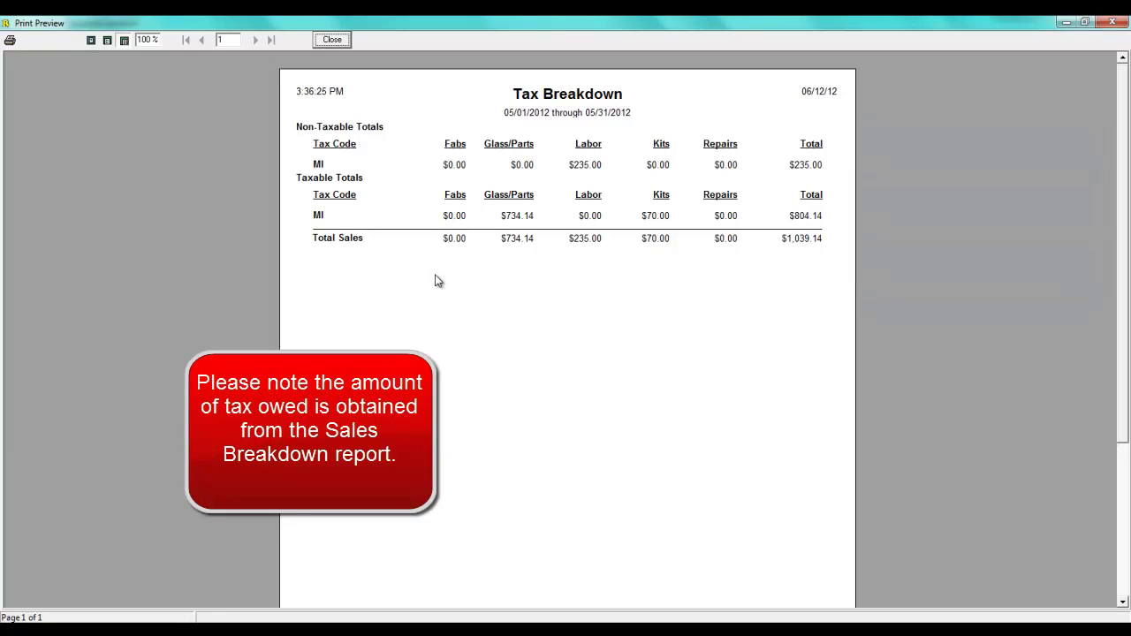
{"action": "left_click", "coordinate": [332, 40]}
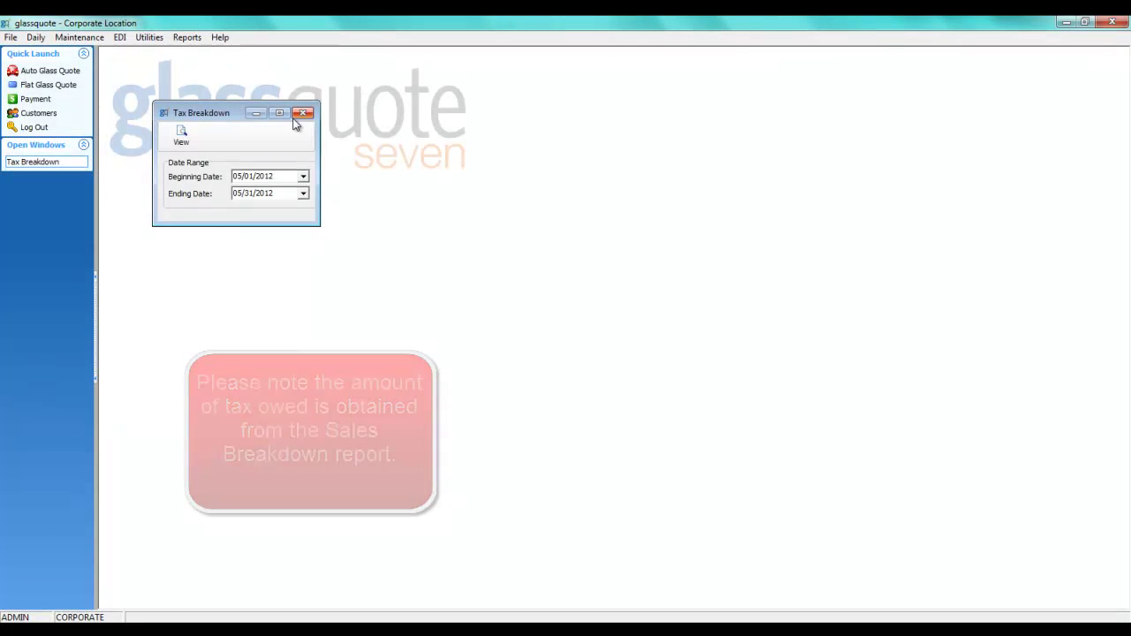
{"action": "left_click", "coordinate": [303, 114]}
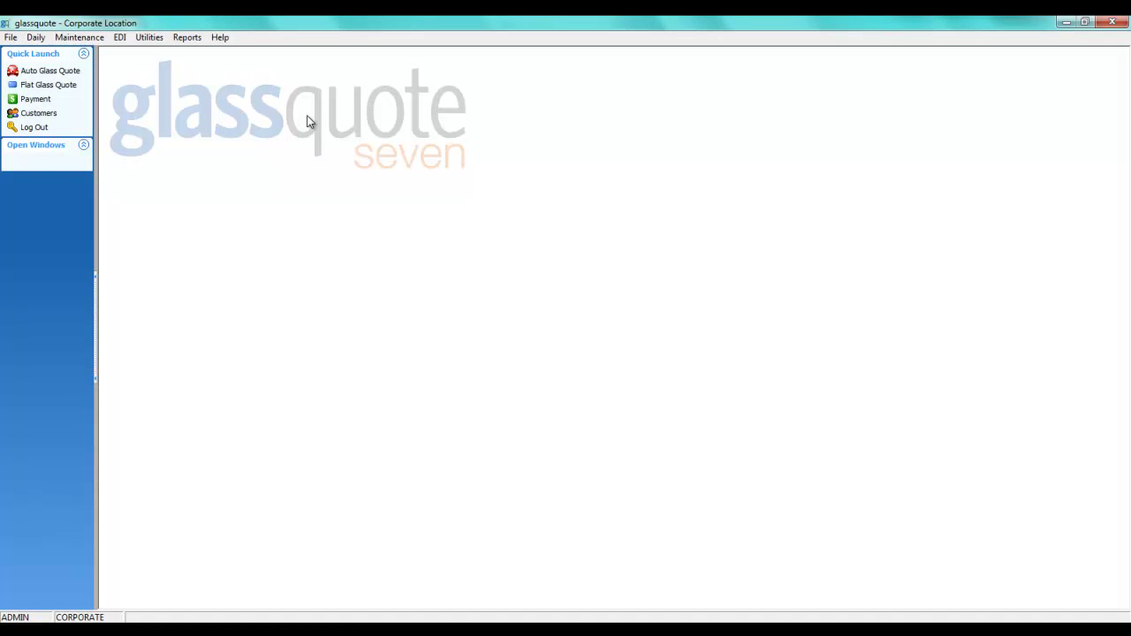
Generate the Sales by Advertising Code report for 06/12/2012, and close the report and its window
{"action": "left_click", "coordinate": [187, 37]}
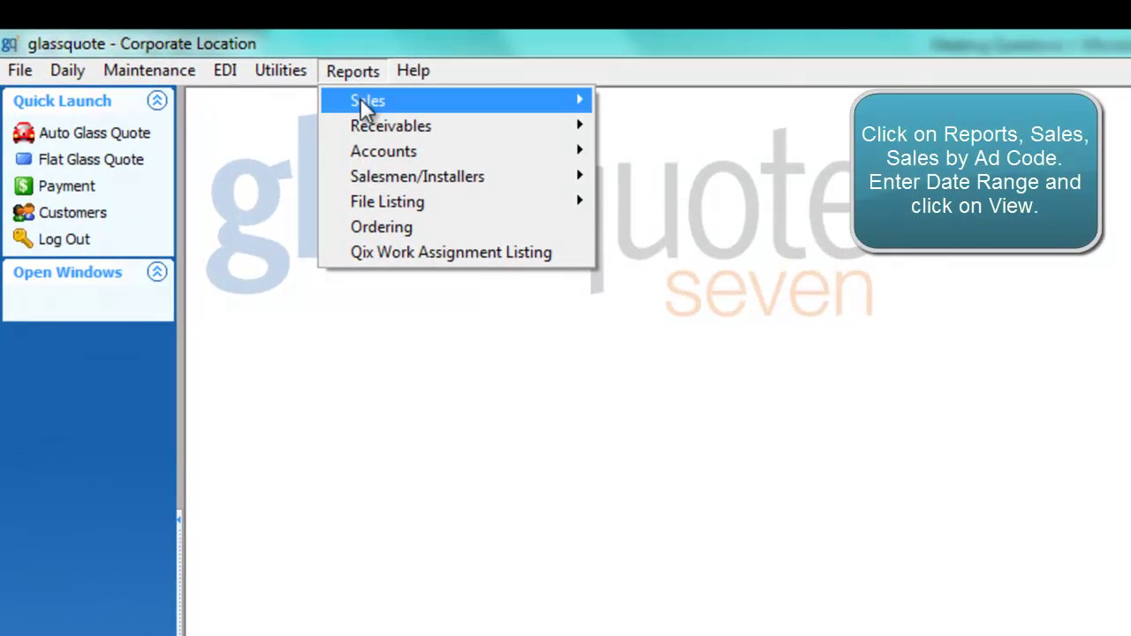
{"action": "mouse_move", "coordinate": [192, 52]}
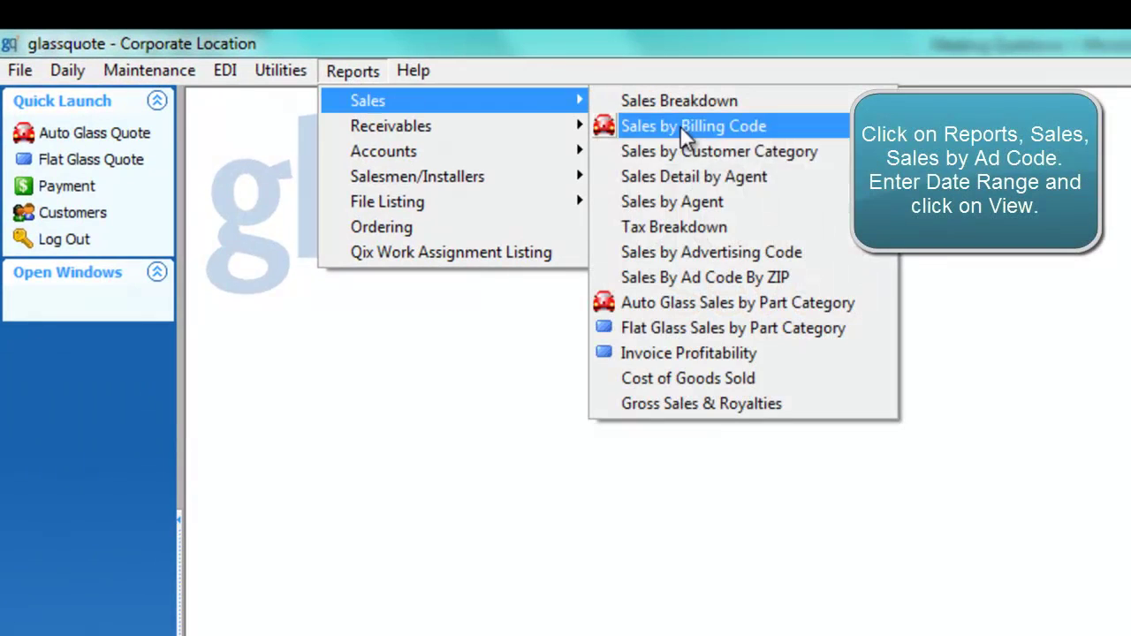
{"action": "left_click", "coordinate": [700, 256]}
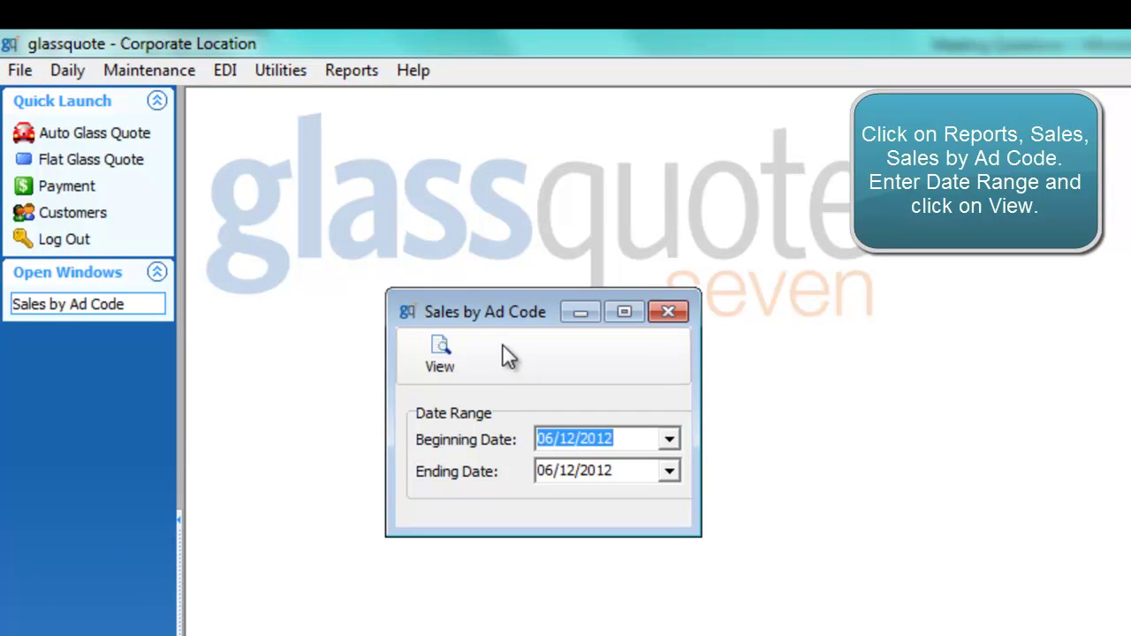
{"action": "left_click_drag", "start_coordinate": [452, 313], "coordinate": [322, 171]}
{"action": "left_click", "coordinate": [305, 209]}
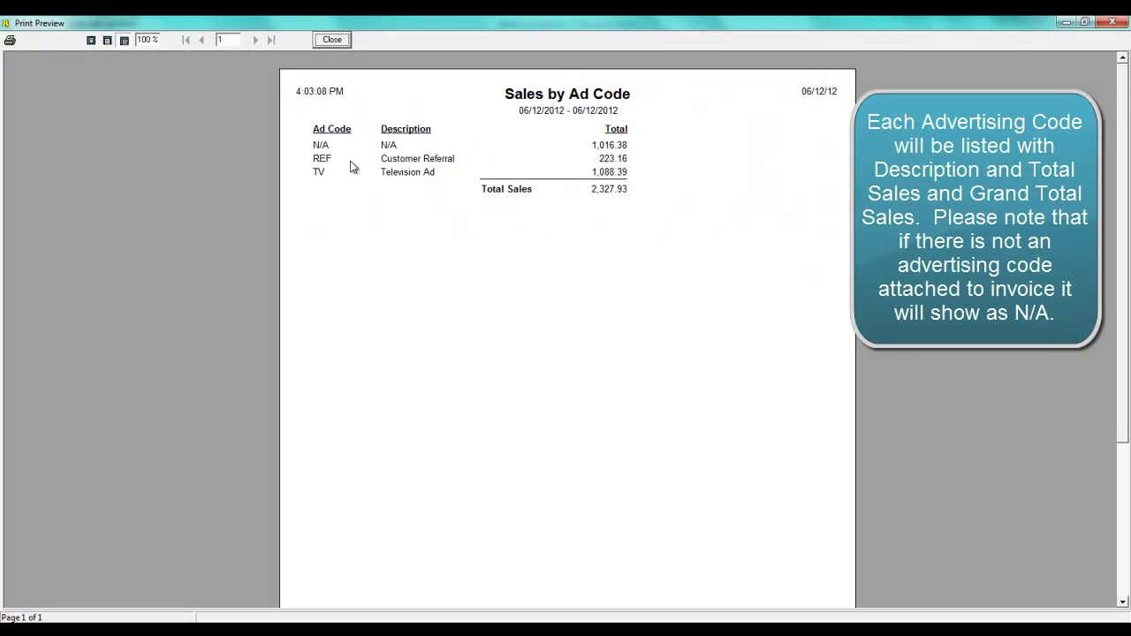
{"action": "left_click", "coordinate": [335, 45]}
{"action": "left_click", "coordinate": [297, 86]}
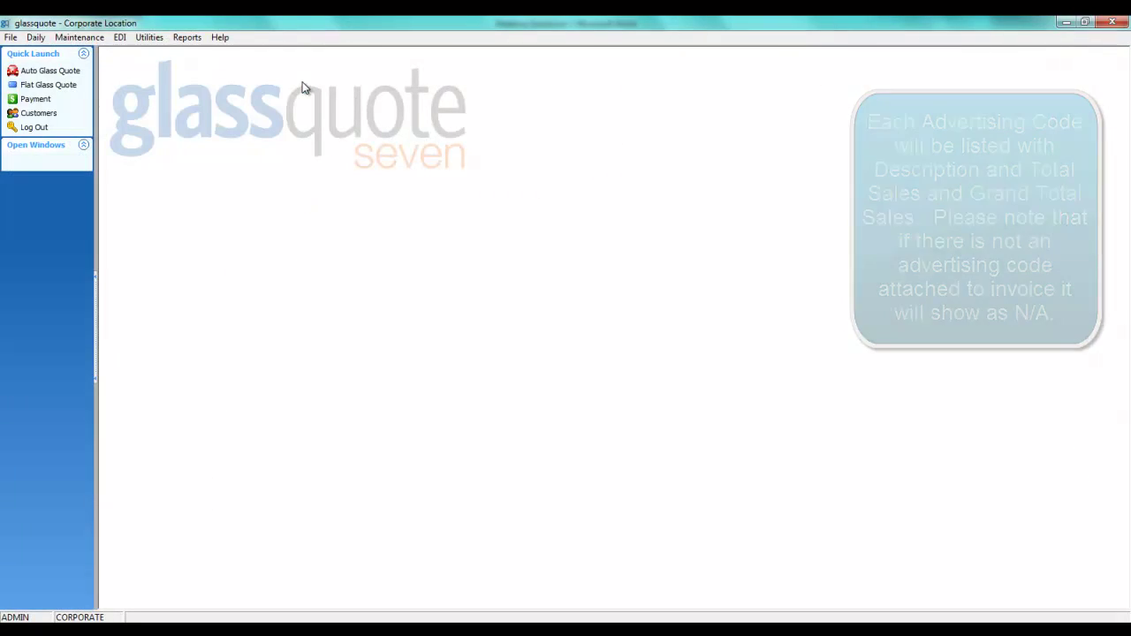
Generate the Sales by Ad Code by ZIP report for 06/12/2012 with blank ad codes included, and close the report and its window
{"action": "left_click", "coordinate": [187, 37]}
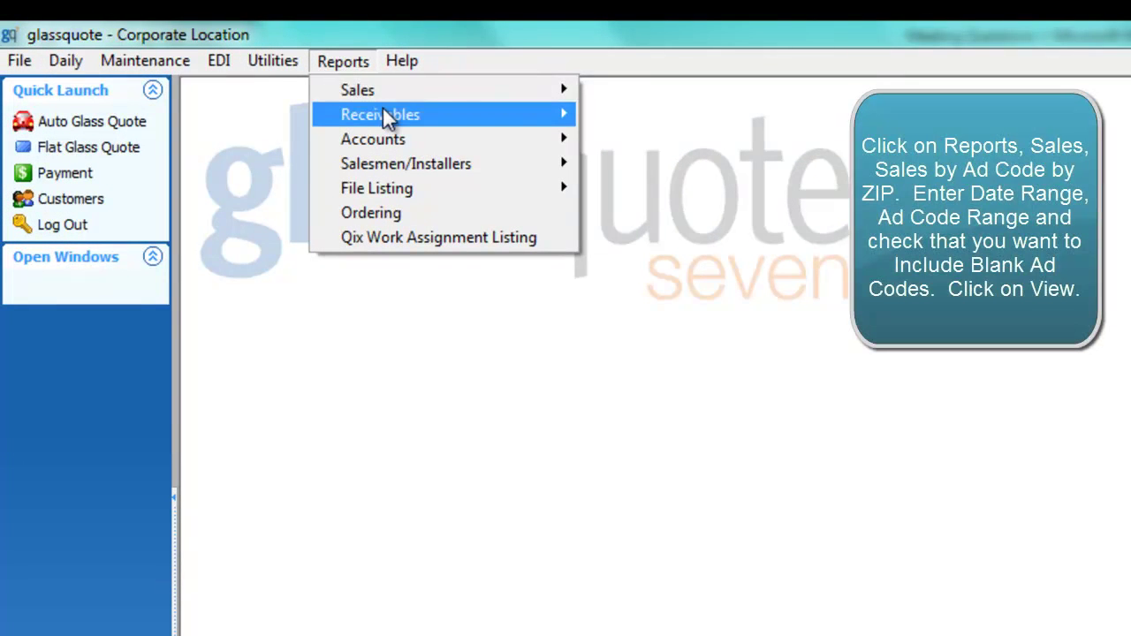
{"action": "mouse_move", "coordinate": [383, 92]}
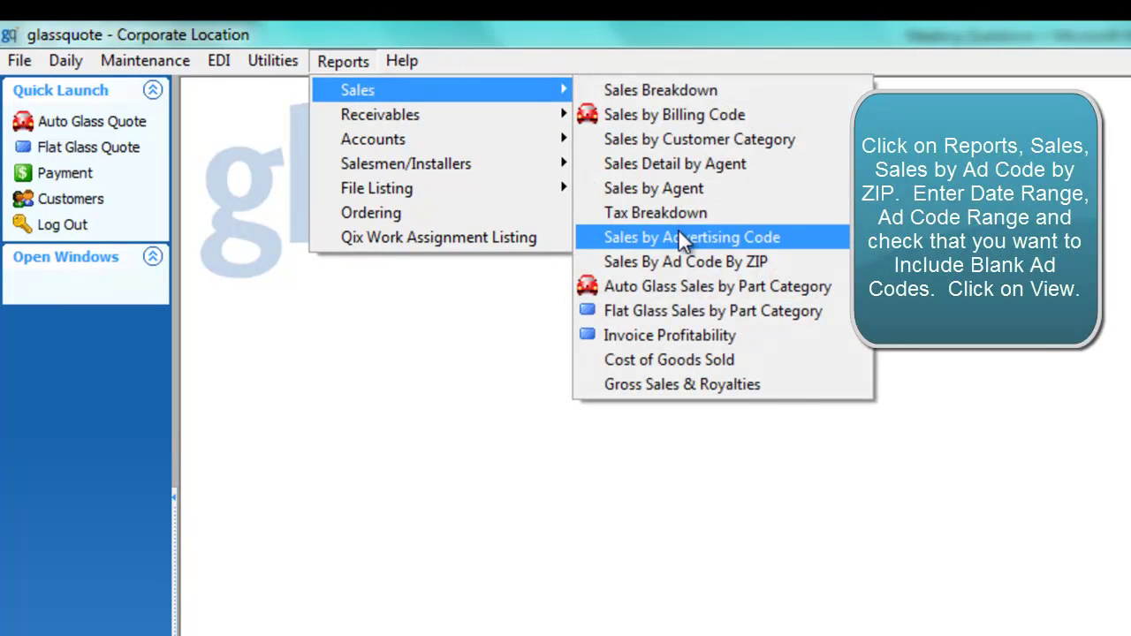
{"action": "left_click", "coordinate": [681, 263]}
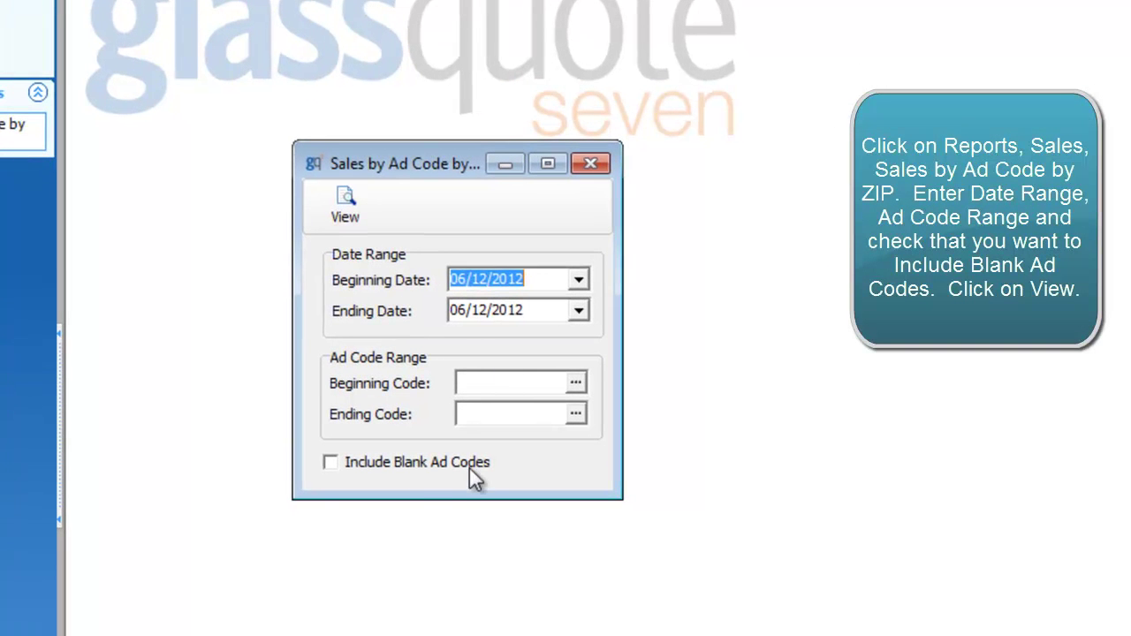
{"action": "left_click", "coordinate": [330, 462]}
{"action": "left_click", "coordinate": [323, 205]}
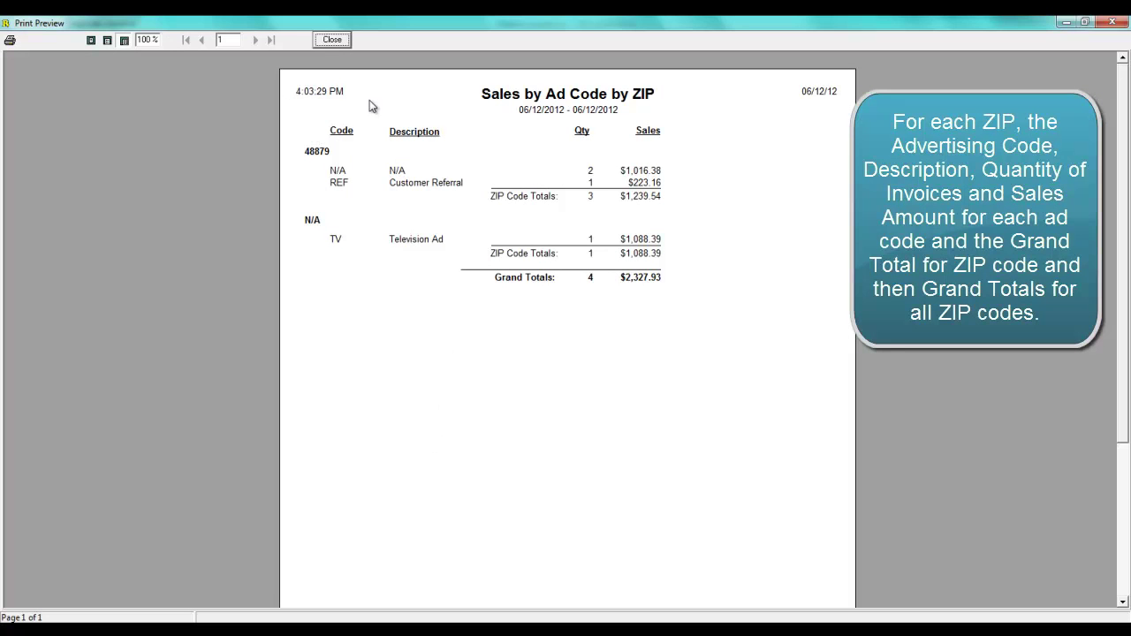
{"action": "left_click", "coordinate": [327, 40]}
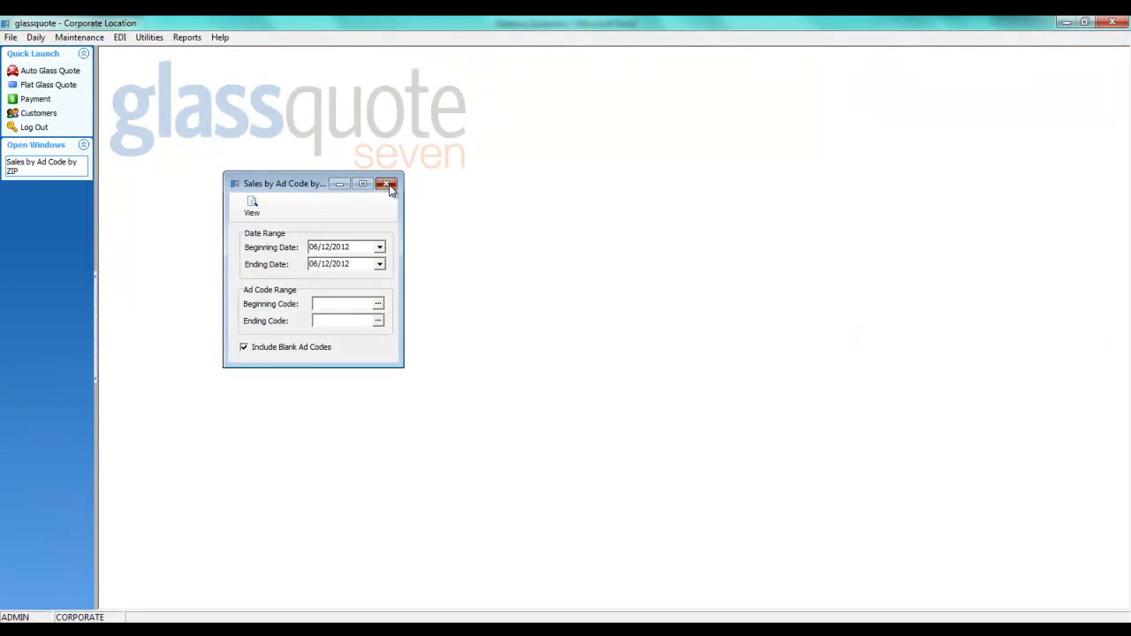
{"action": "left_click", "coordinate": [385, 183]}
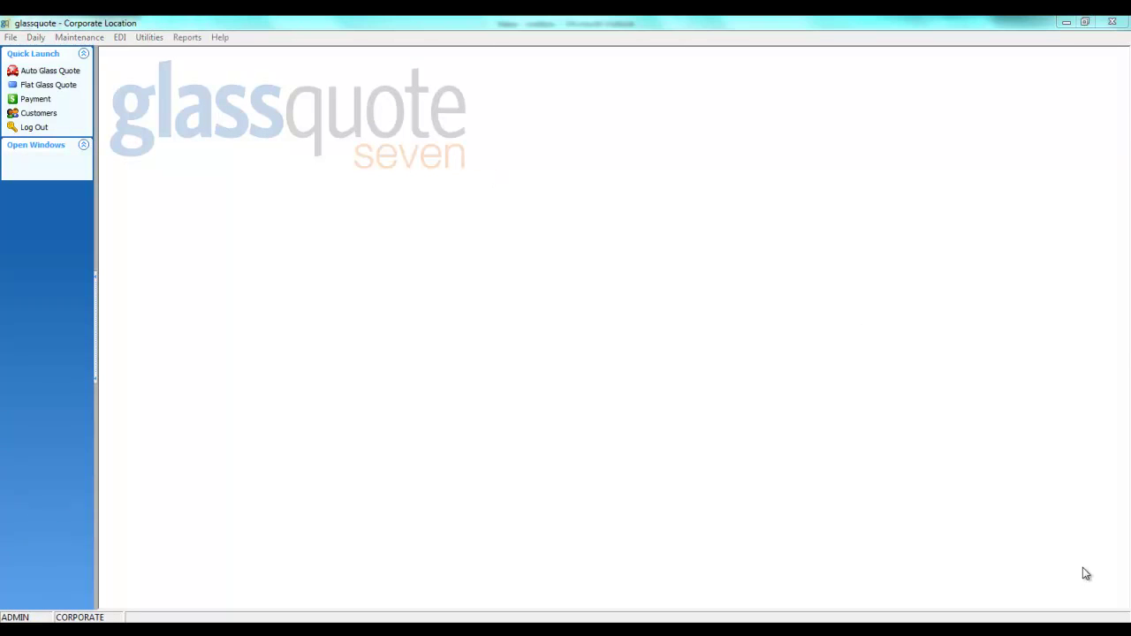
Generate the Auto Glass Sales by Part Category report for 05/01/2012 through 05/31/2012, with a blank customer range and company range CORPORATE
{"action": "left_click", "coordinate": [197, 39]}
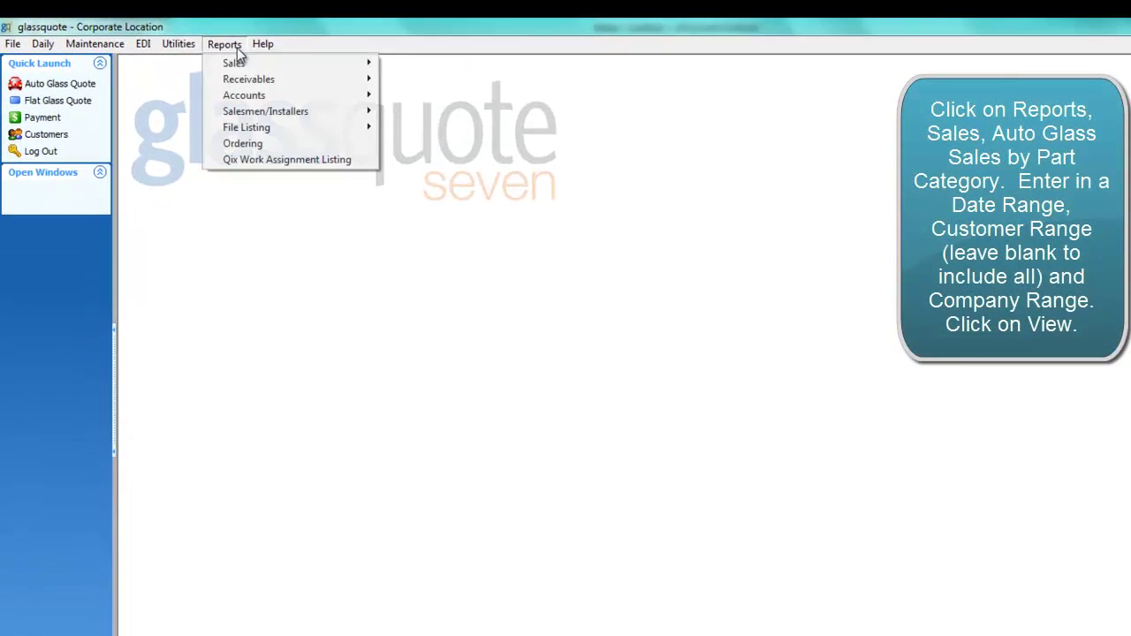
{"action": "mouse_move", "coordinate": [237, 64]}
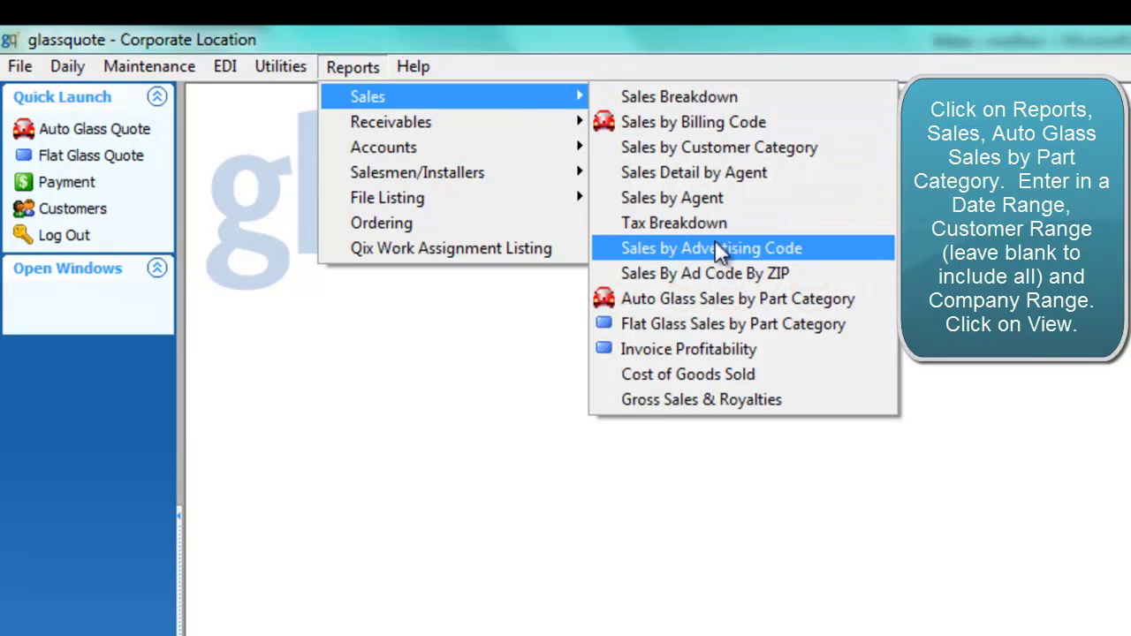
{"action": "left_click", "coordinate": [712, 297]}
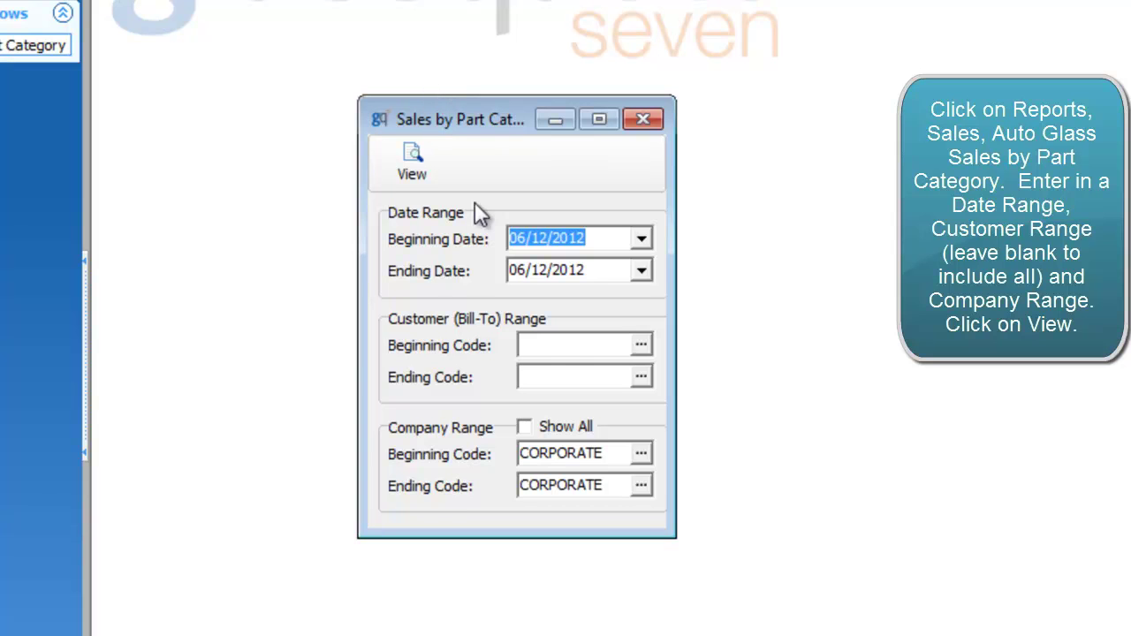
{"action": "left_click", "coordinate": [642, 240]}
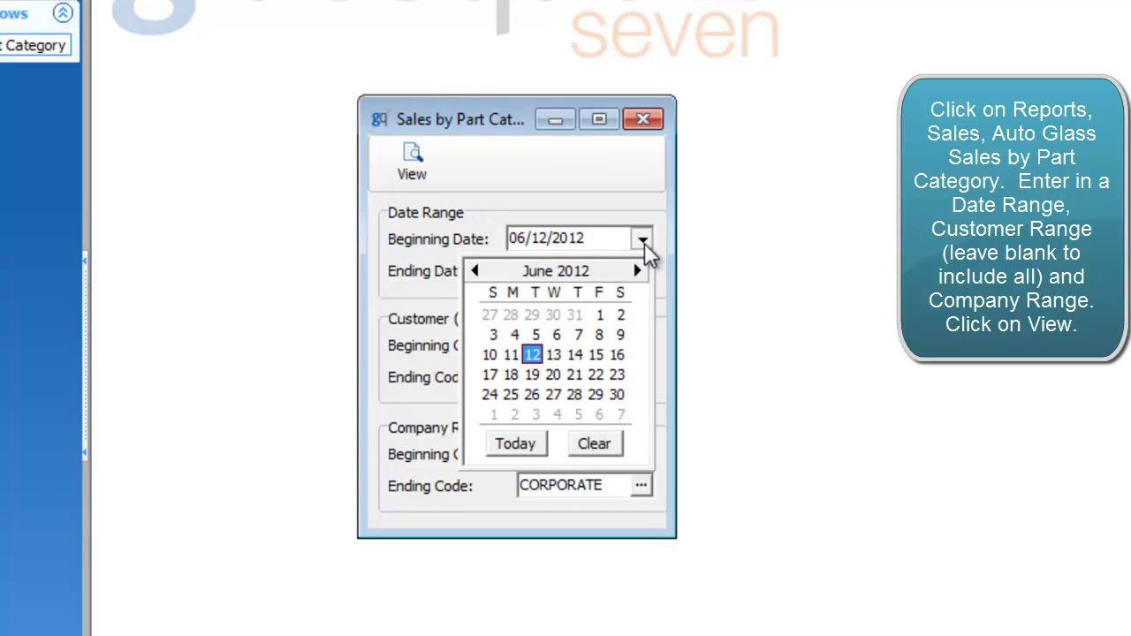
{"action": "left_click", "coordinate": [475, 272]}
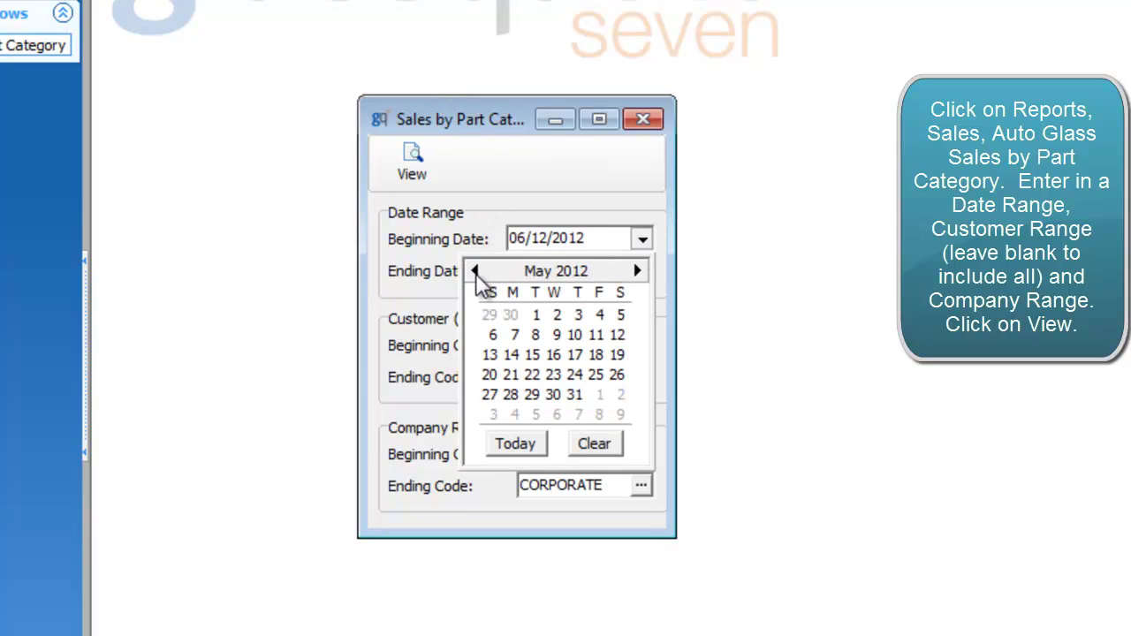
{"action": "left_click", "coordinate": [535, 316]}
{"action": "left_click", "coordinate": [641, 274]}
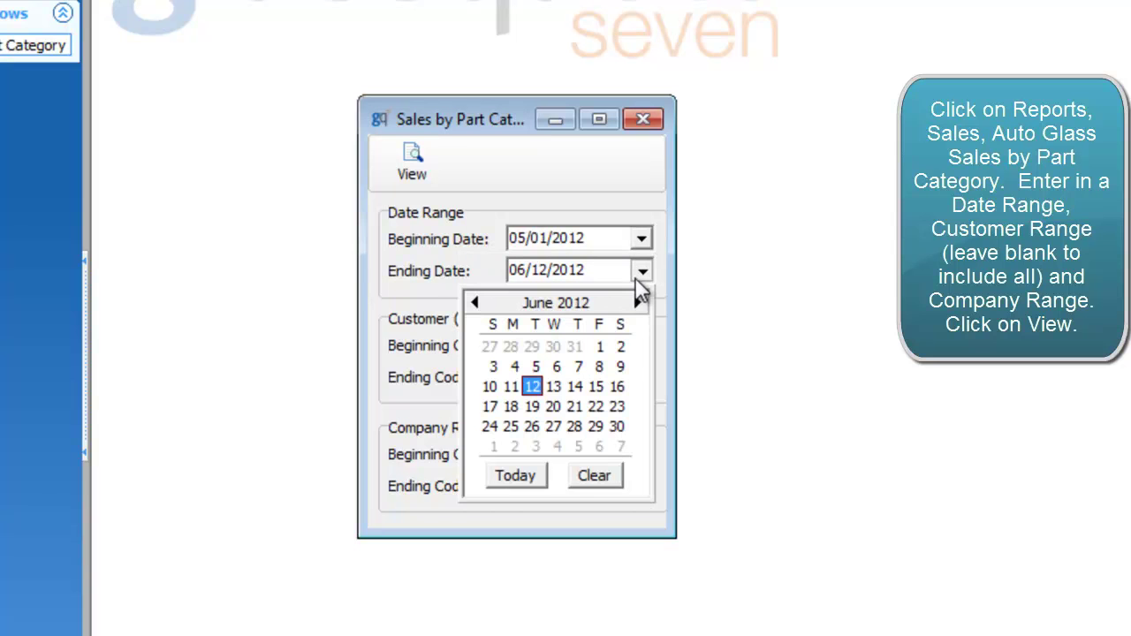
{"action": "left_click", "coordinate": [474, 303]}
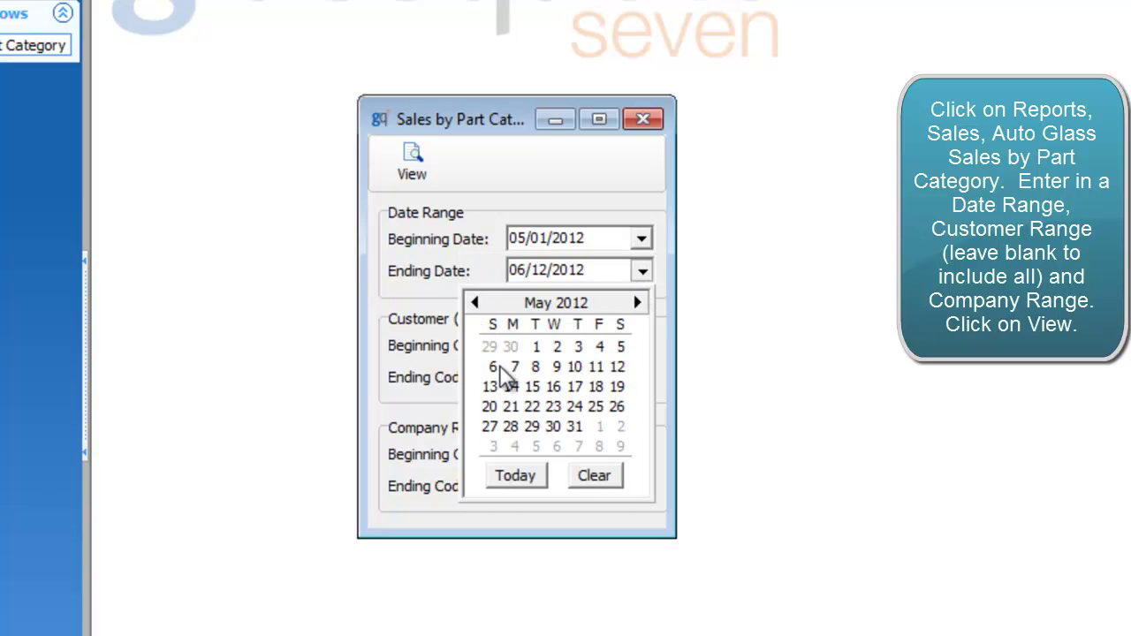
{"action": "left_click", "coordinate": [575, 426]}
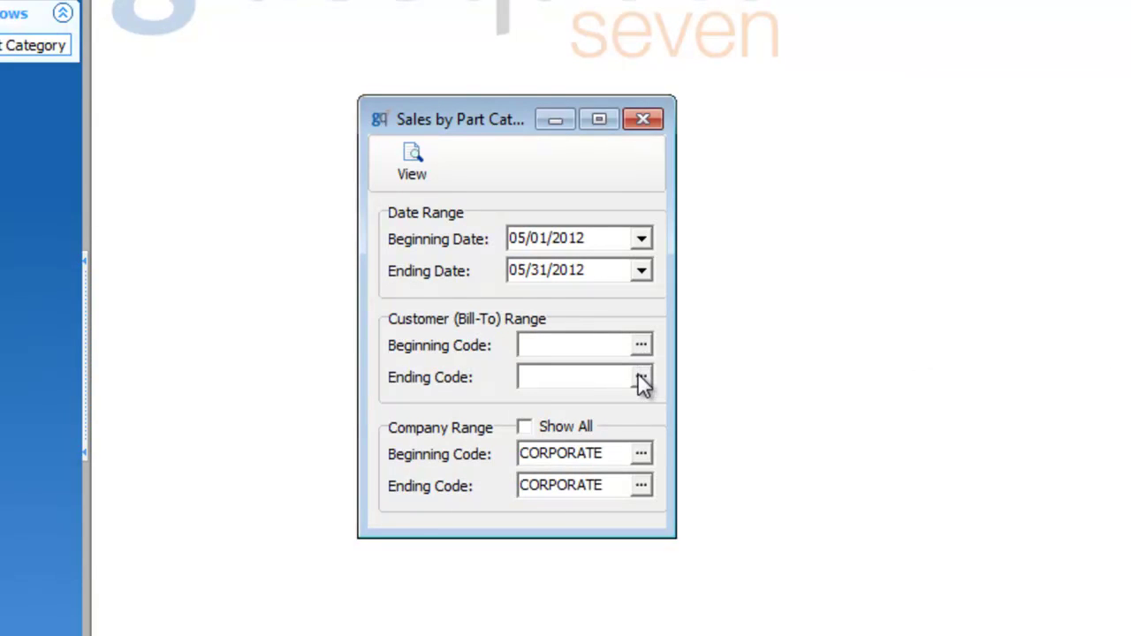
{"action": "left_click", "coordinate": [393, 168]}
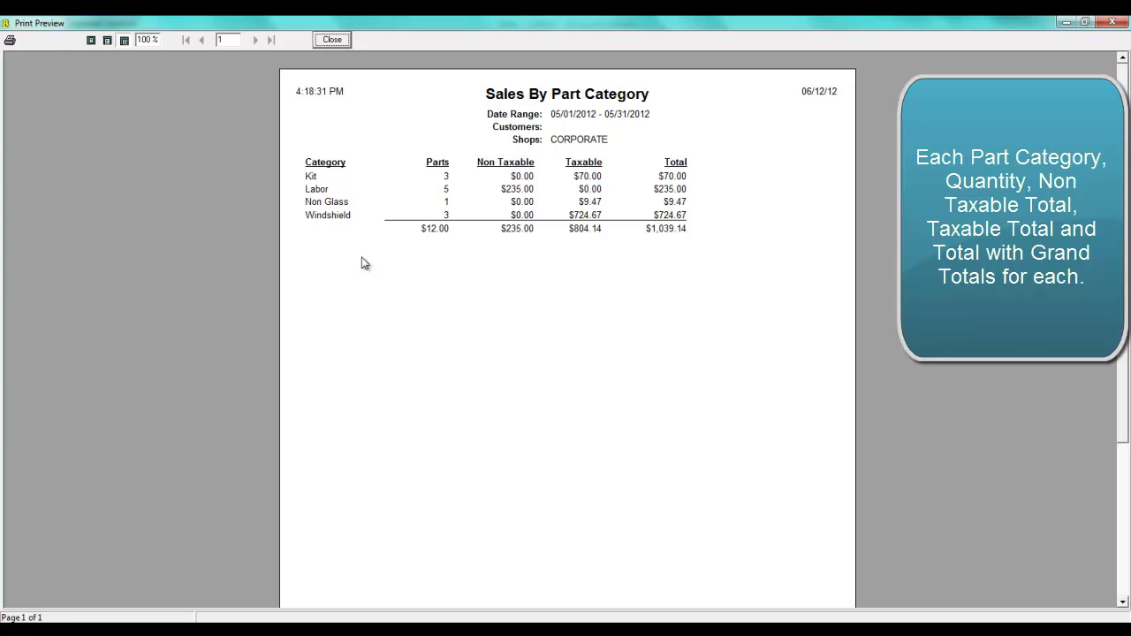
Close the Sales by Part Category report and its window, and open the Cost of Goods Sold report setup
{"action": "left_click", "coordinate": [332, 40]}
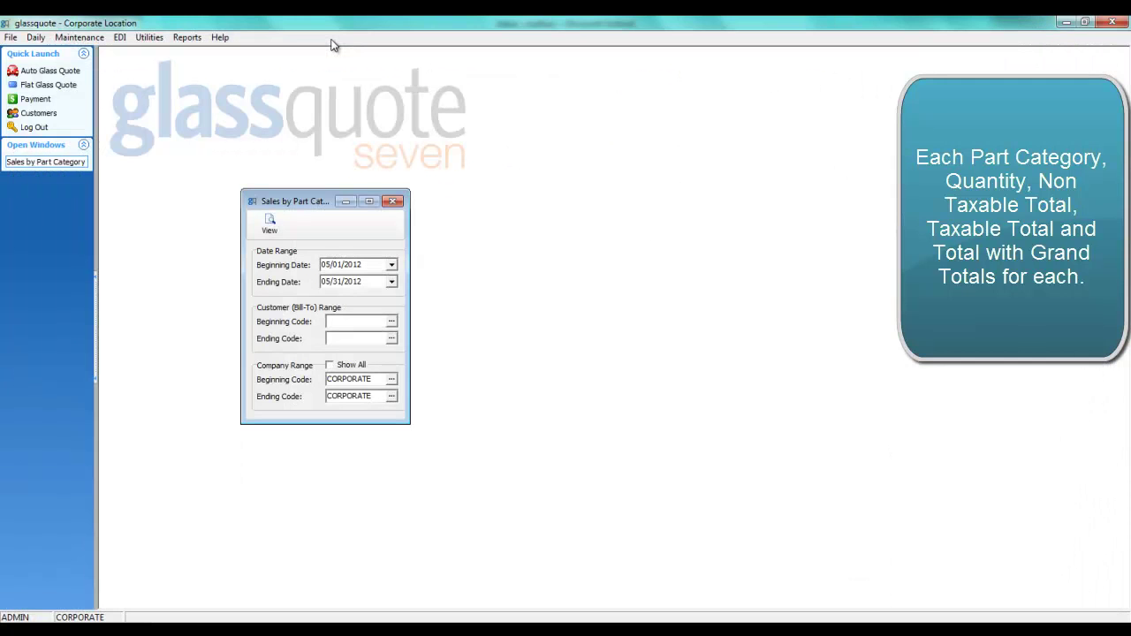
{"action": "left_click", "coordinate": [393, 201]}
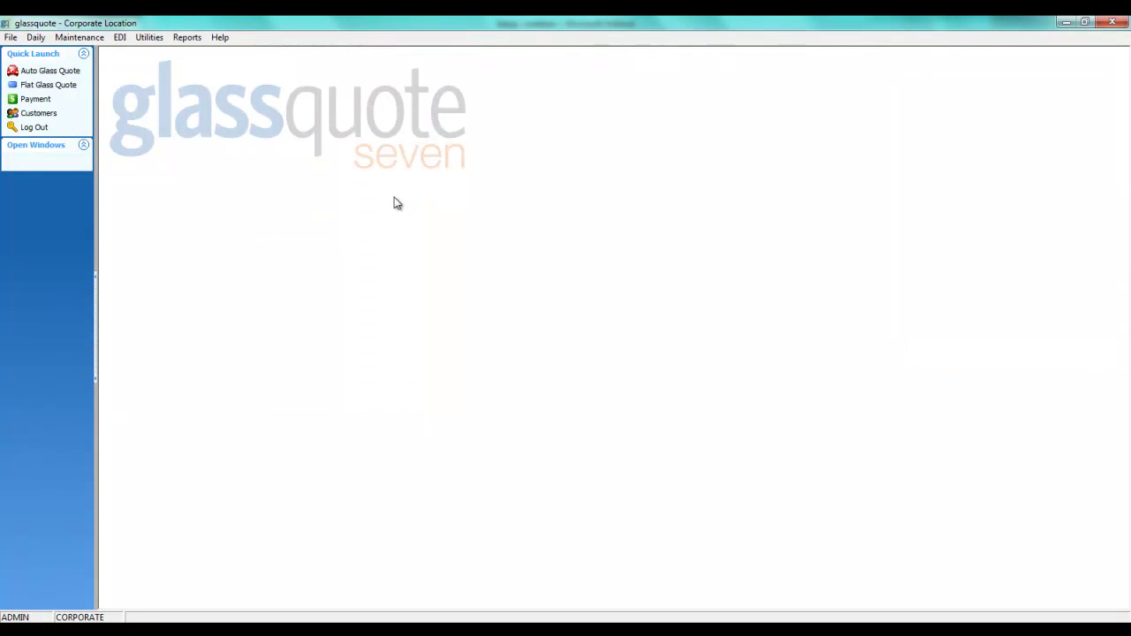
{"action": "left_click", "coordinate": [184, 39]}
{"action": "mouse_move", "coordinate": [202, 53]}
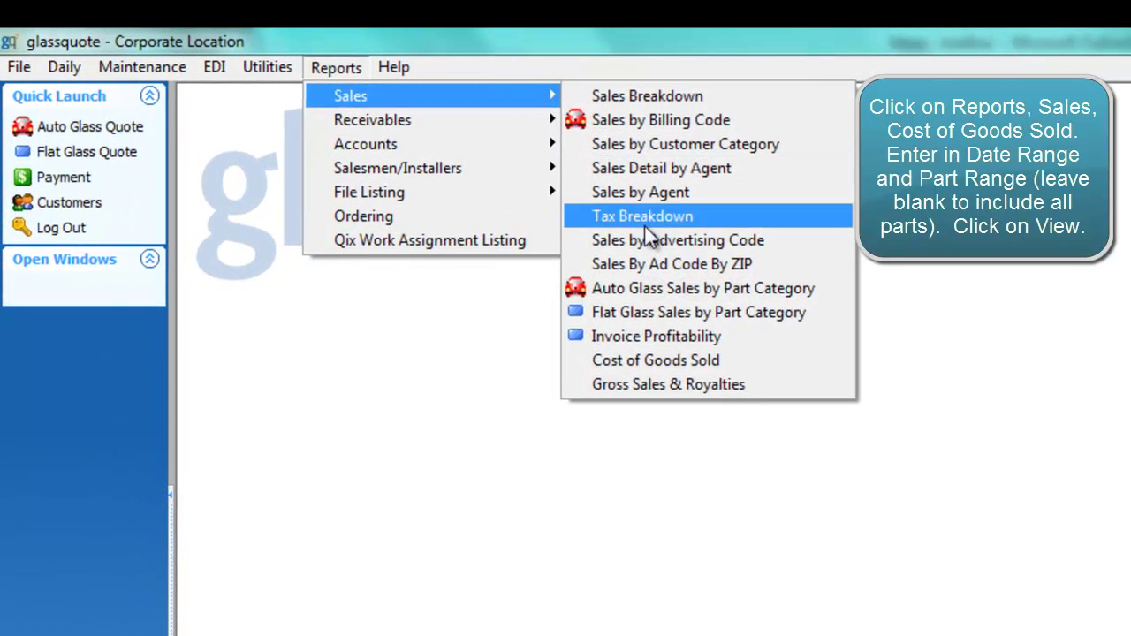
{"action": "left_click", "coordinate": [627, 355]}
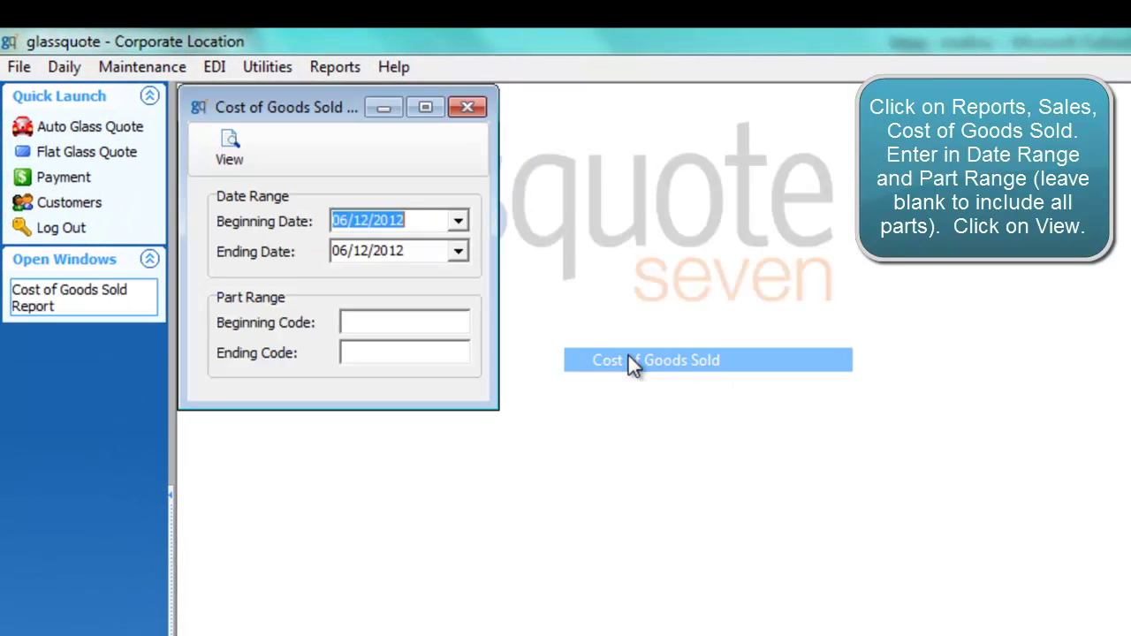
Set the Cost of Goods Sold date range to 05/01/2012 through 05/31/2012
{"action": "left_click", "coordinate": [459, 222]}
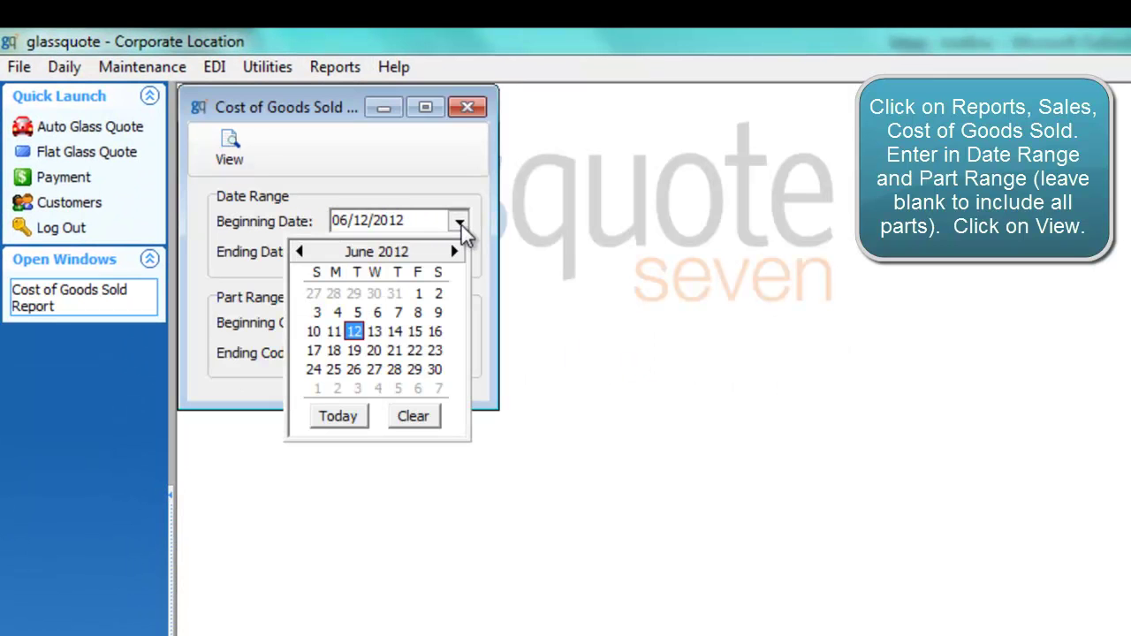
{"action": "left_click", "coordinate": [300, 251]}
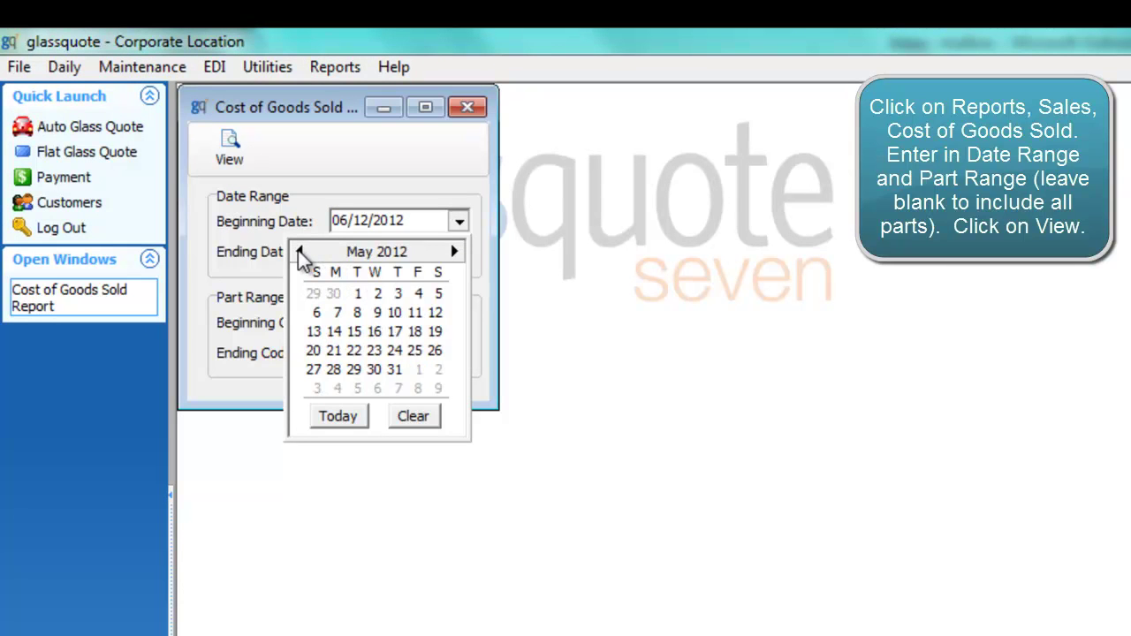
{"action": "left_click", "coordinate": [359, 299]}
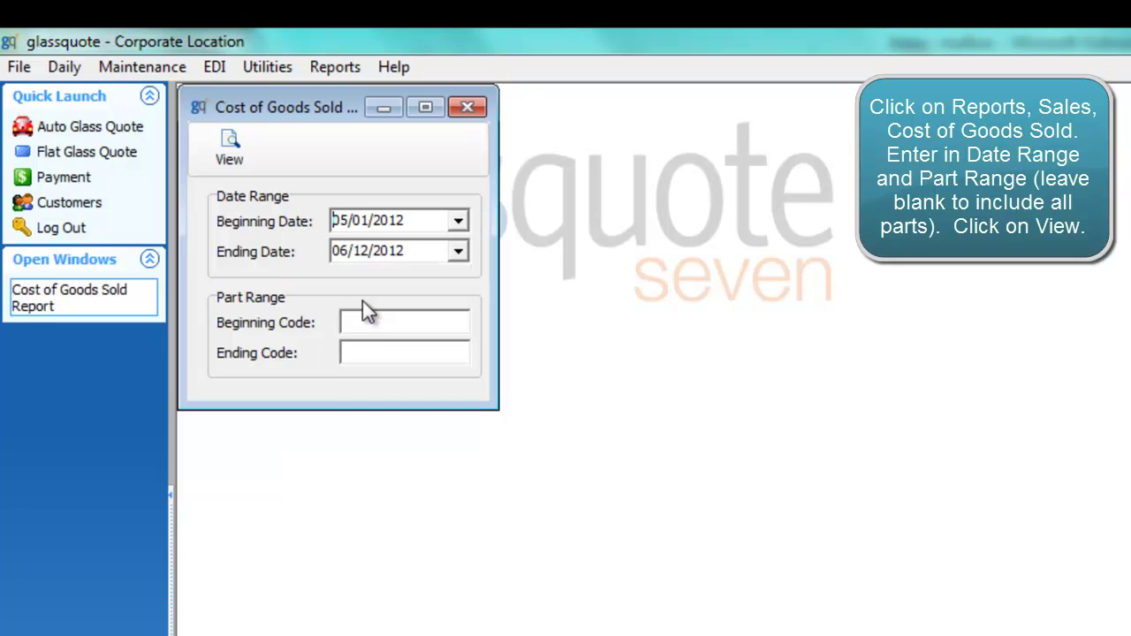
{"action": "left_click", "coordinate": [459, 252]}
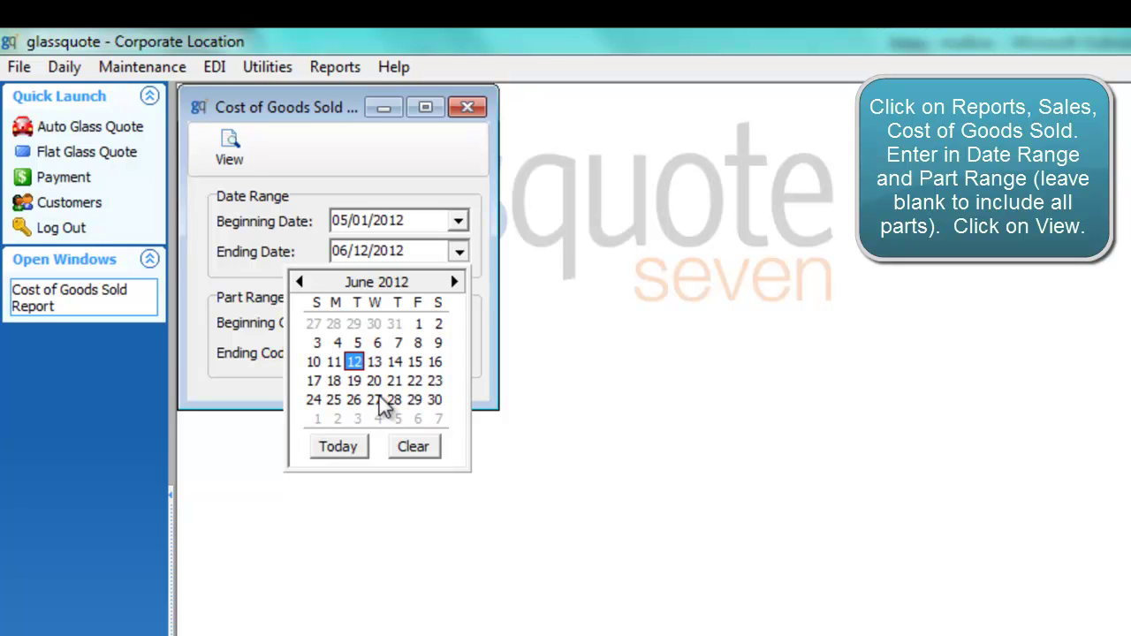
{"action": "left_click", "coordinate": [298, 282]}
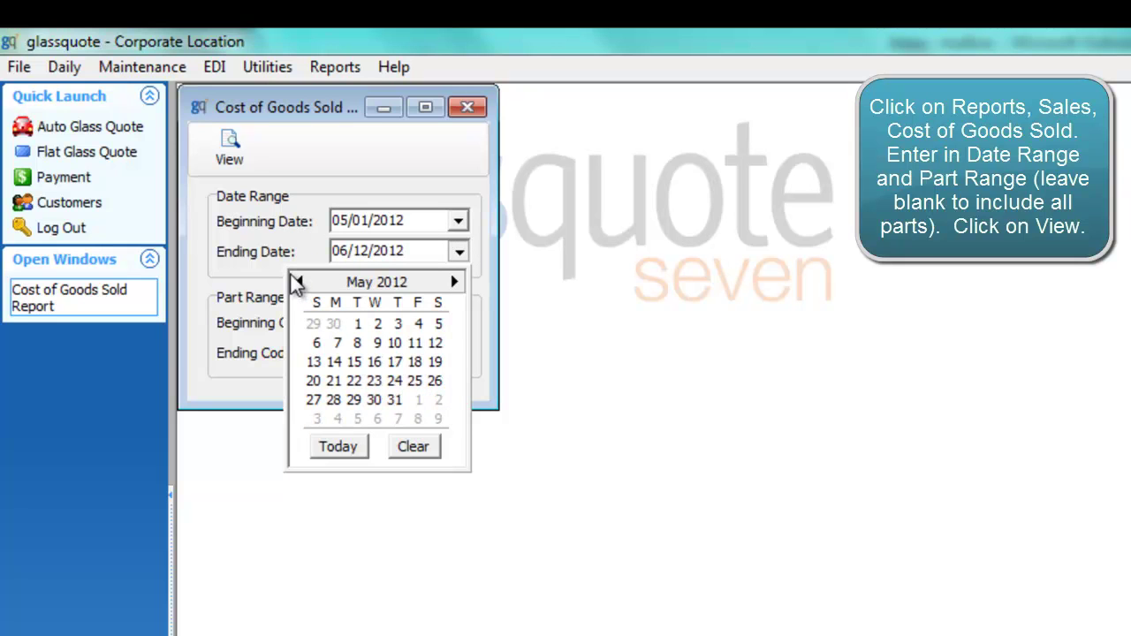
{"action": "left_click", "coordinate": [395, 400]}
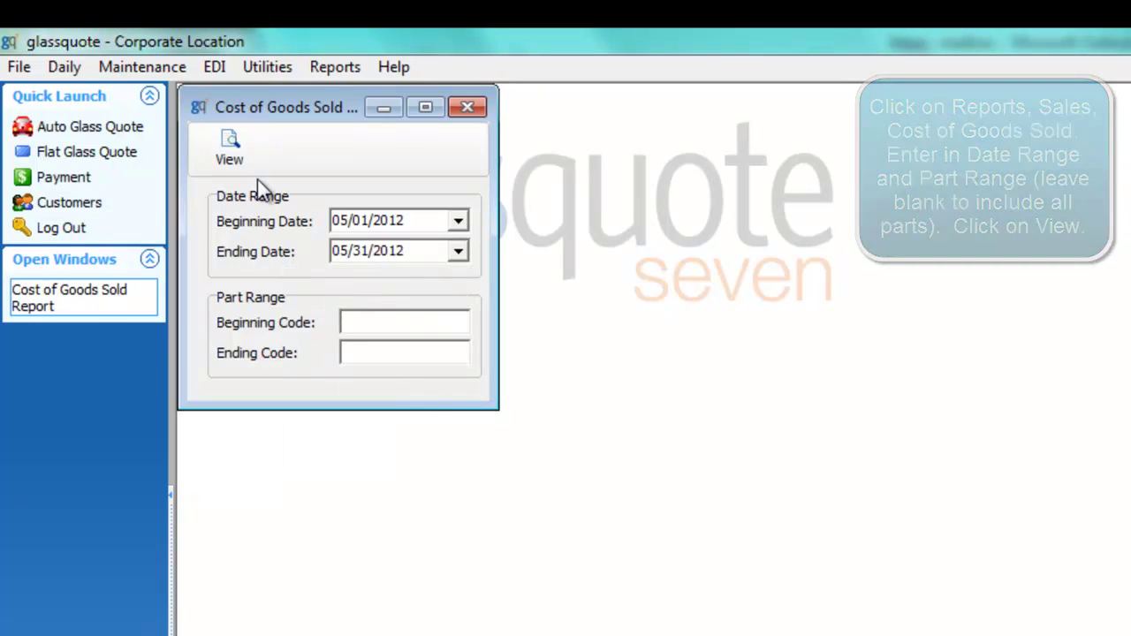
Generate the Cost of Goods Sold report with a blank part range, and close the report and its window
{"action": "left_click", "coordinate": [229, 146]}
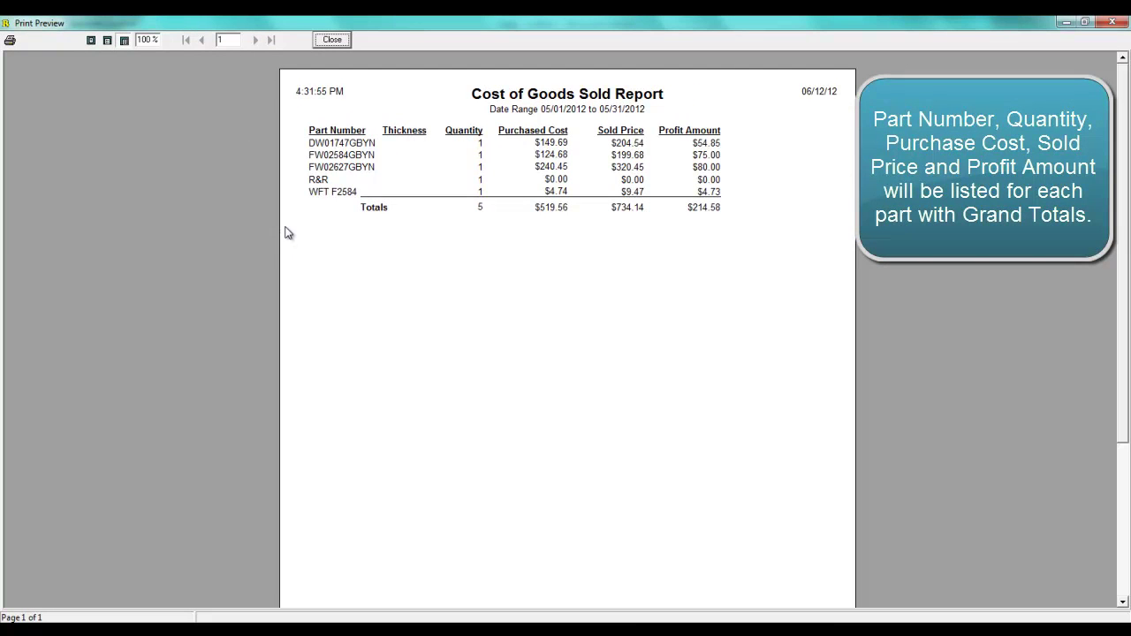
{"action": "left_click", "coordinate": [322, 45]}
{"action": "left_click", "coordinate": [262, 59]}
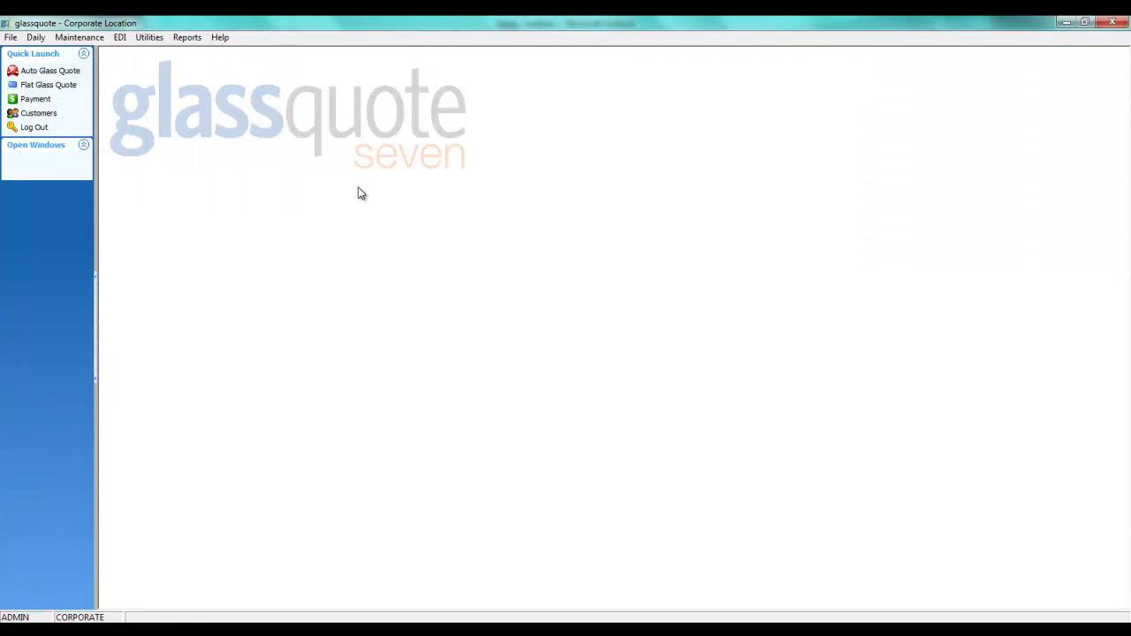